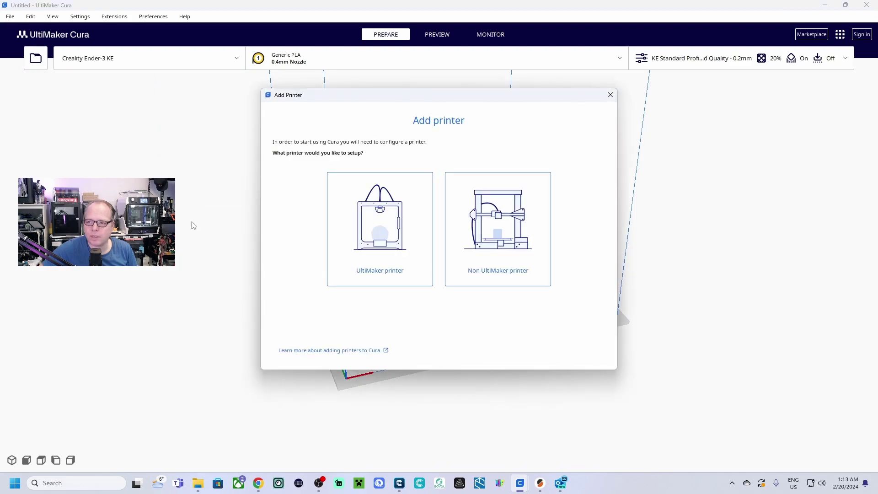
Step: Add a non-networked Custom FFF printer named Lilm8
left_click(489, 274)
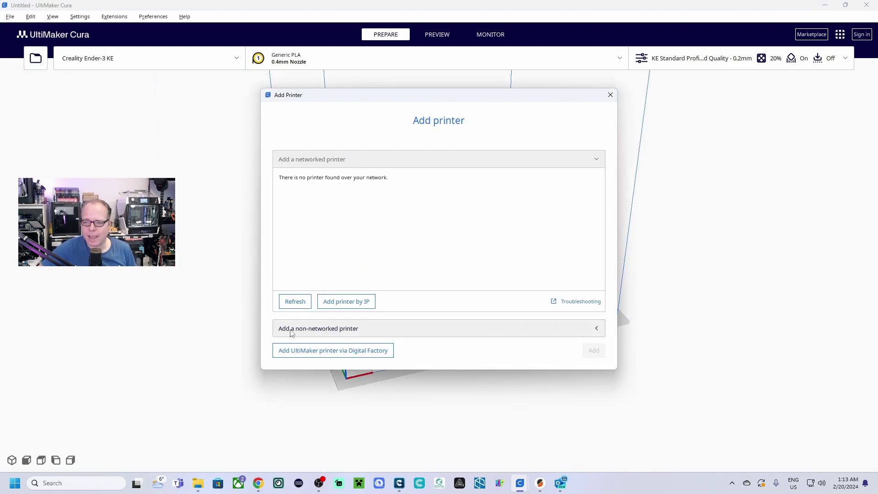
left_click(328, 329)
left_click(298, 197)
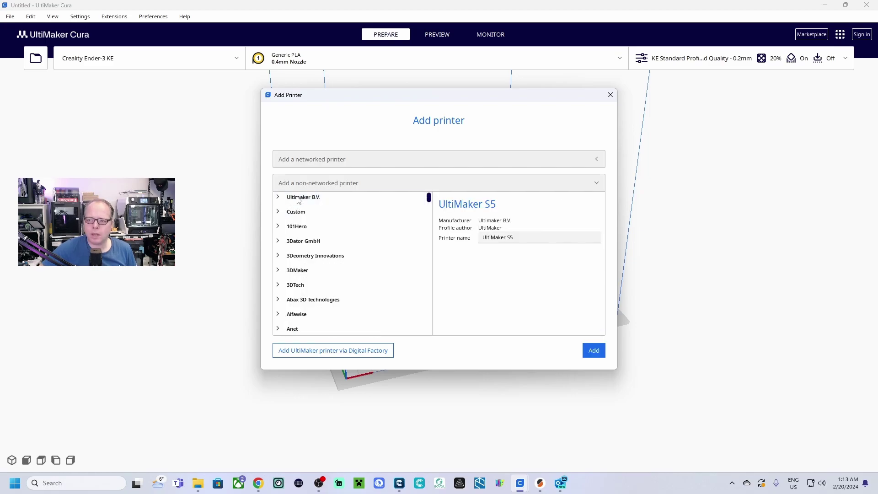
left_click(279, 213)
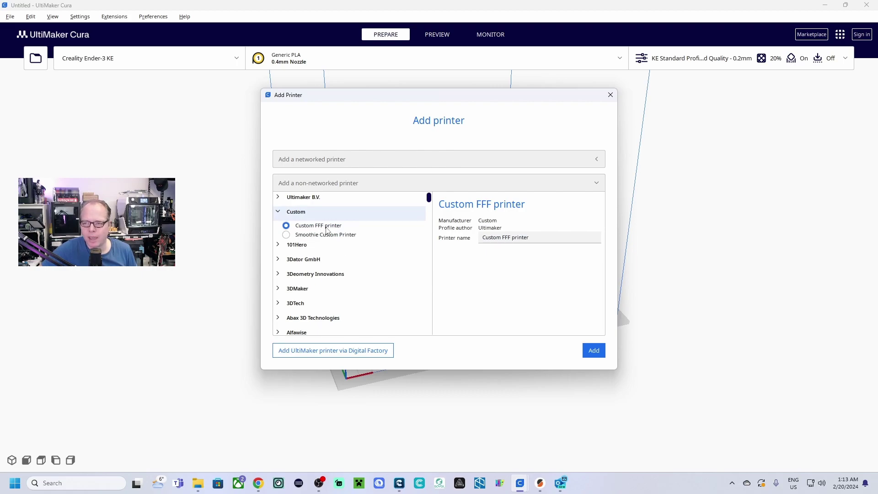
left_click_drag(531, 237, 487, 235)
type("Lilm8")
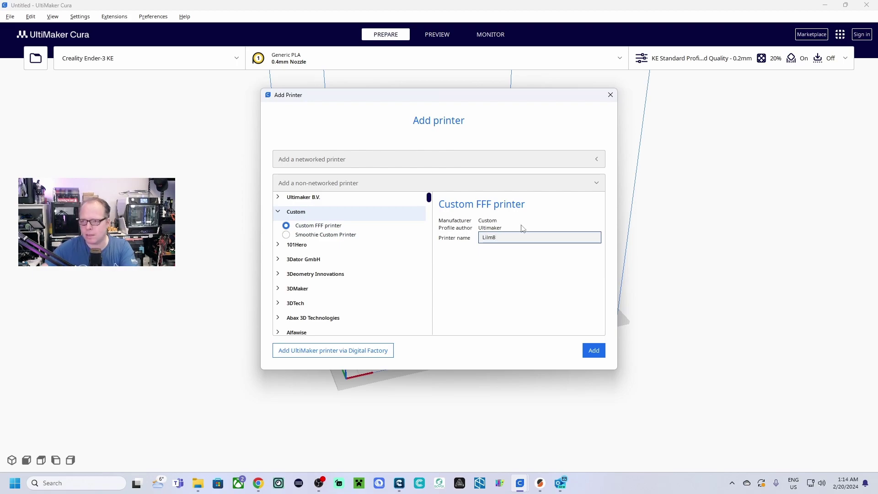
left_click(593, 351)
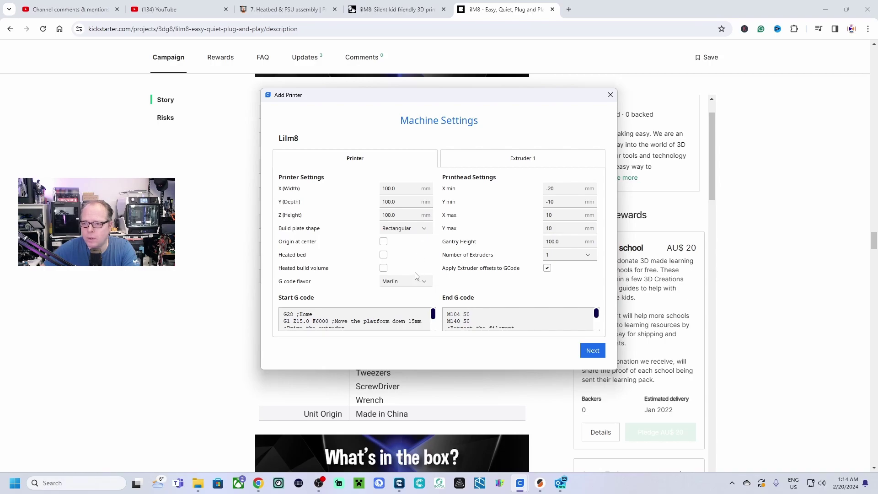
Step: Set the printer's build volume to 11 mm width (X), 110 mm depth (Y) and 120 mm height (Z)
double_click(390, 189)
type("110")
double_click(394, 203)
type("10")
double_click(389, 215)
type("12")
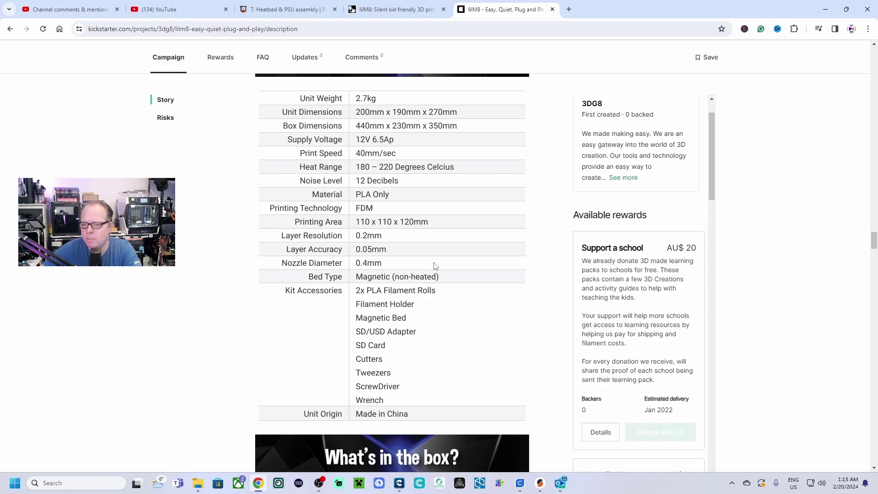
Step: Check the printer's specification table on the Kickstarter page in the browser, and enable the heated bed in Cura's machine settings
scroll(430, 320, "down", 4)
scroll(433, 312, "up", 4)
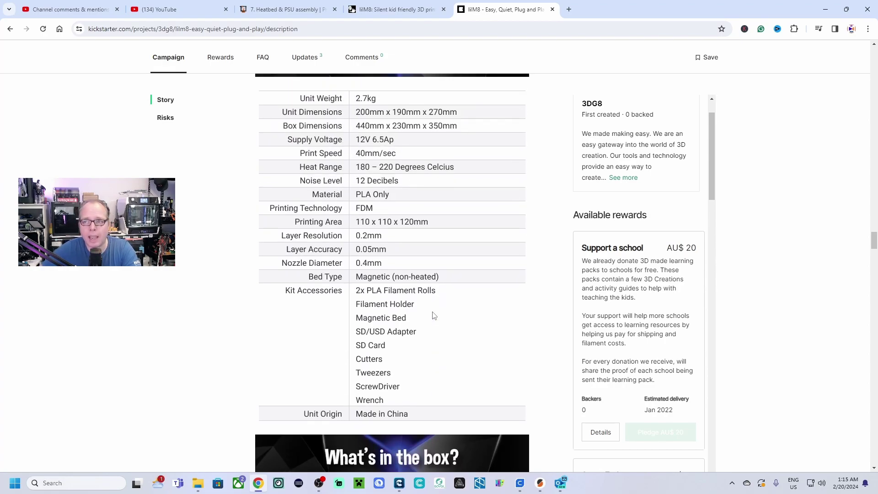
key("alt+Tab")
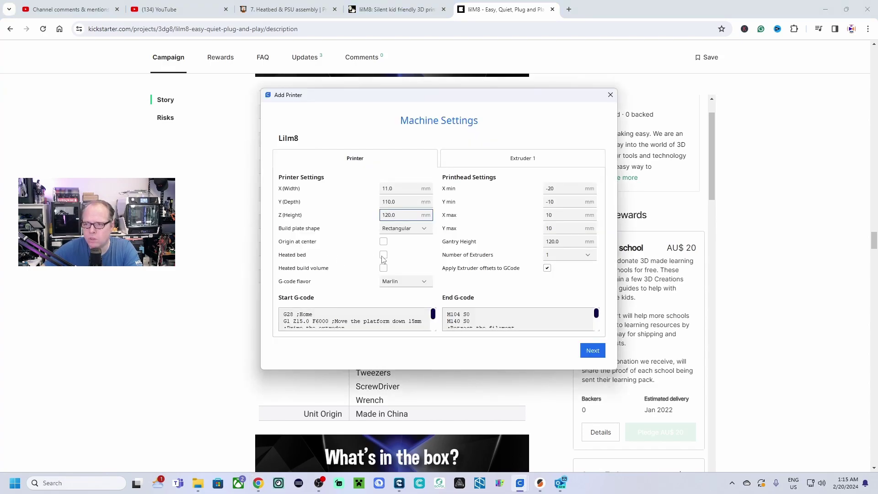
left_click(383, 254)
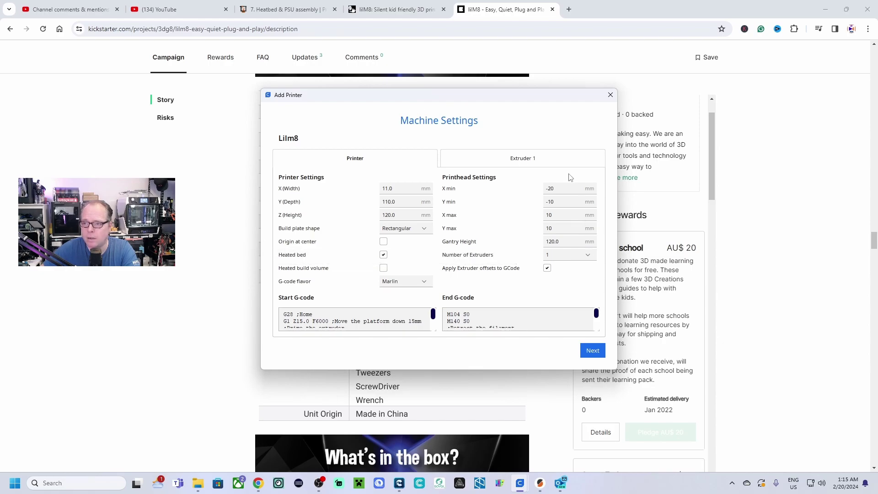
Step: Set Extruder 1's compatible material diameter to 1.75 mm and finish adding the printer
left_click(522, 161)
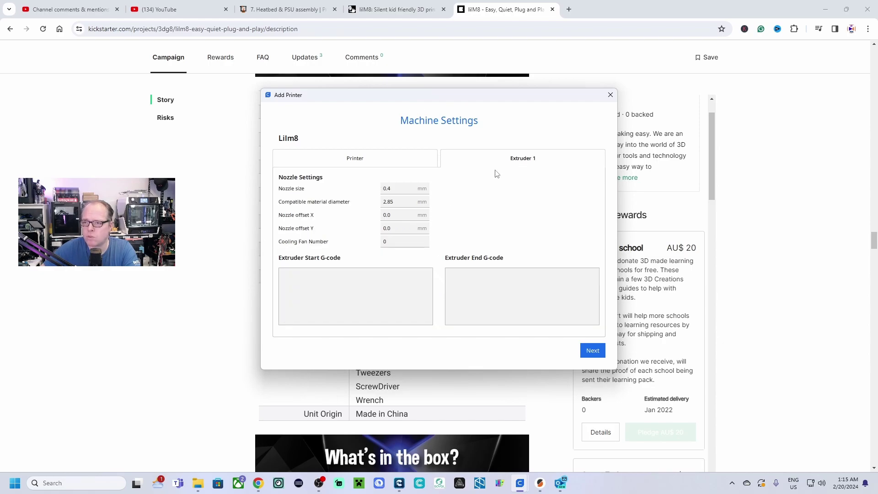
double_click(402, 201)
type("1.7")
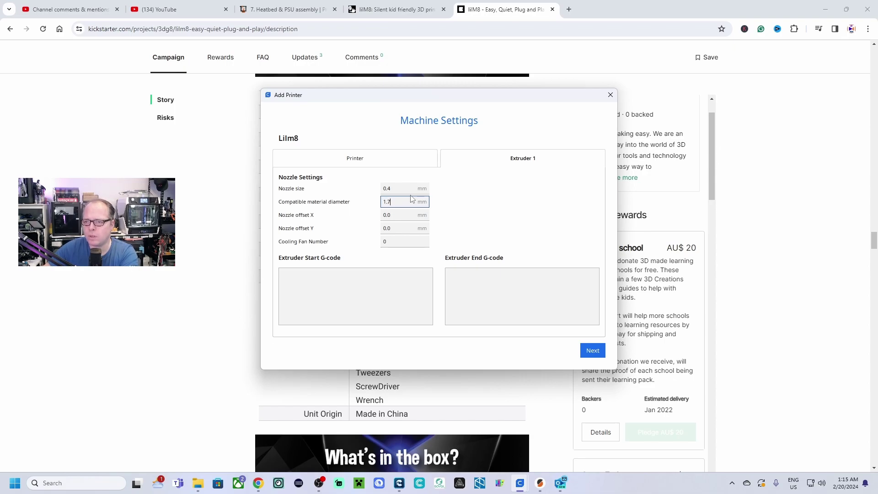
type("5")
left_click(590, 351)
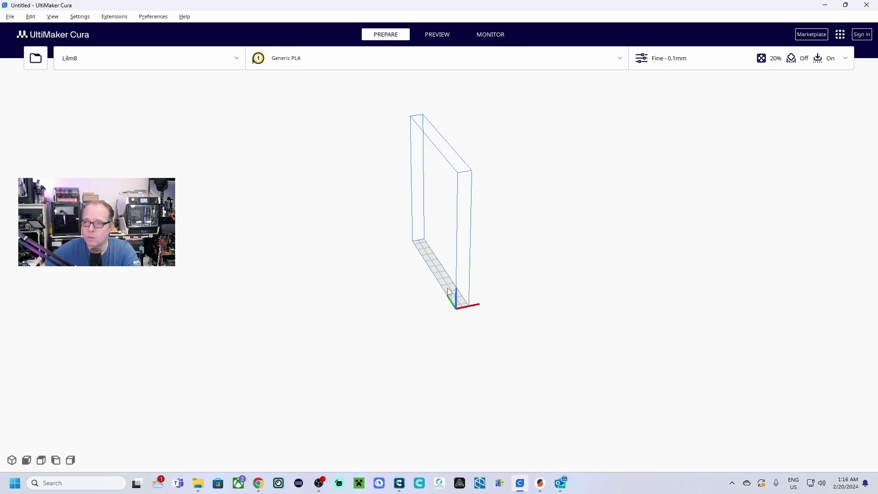
Step: Reopen the Lilm8 machine settings, correct the X width to 110 mm, and close the printer preferences
left_click(217, 63)
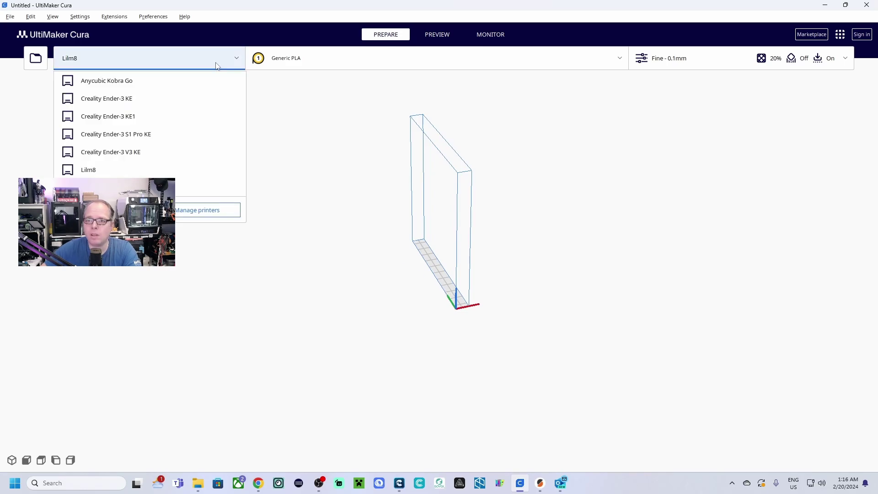
left_click(208, 210)
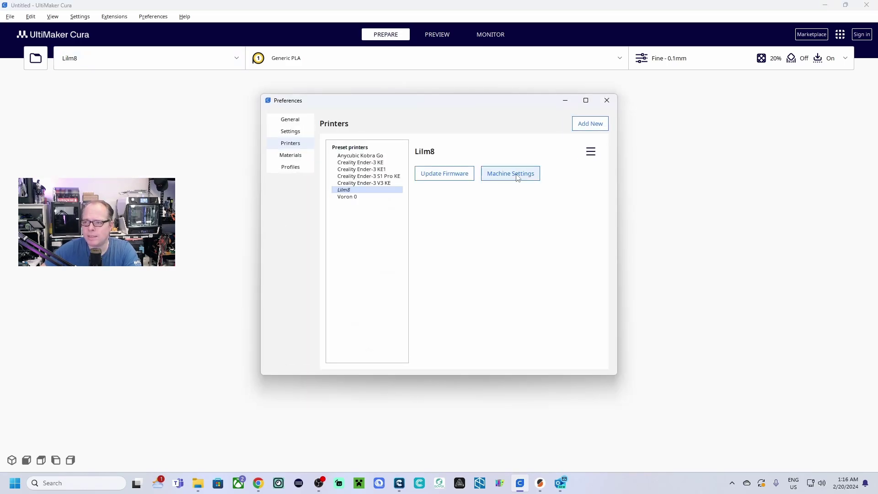
left_click(517, 177)
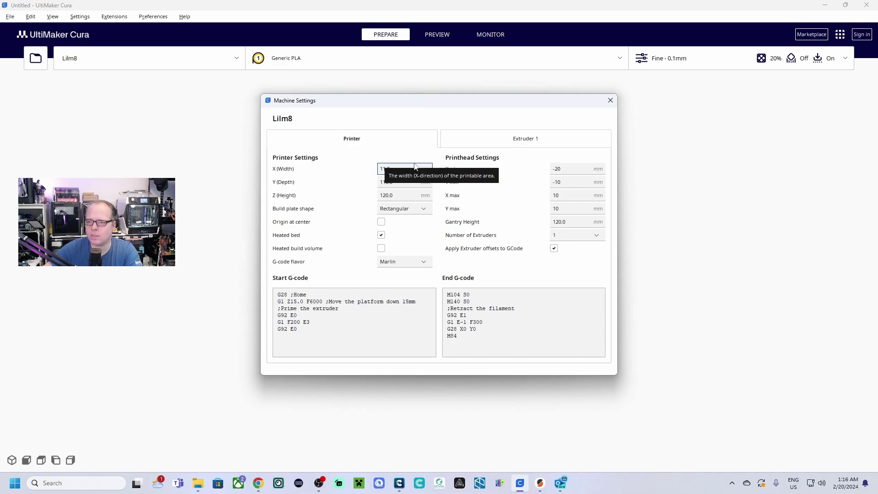
left_click(387, 170)
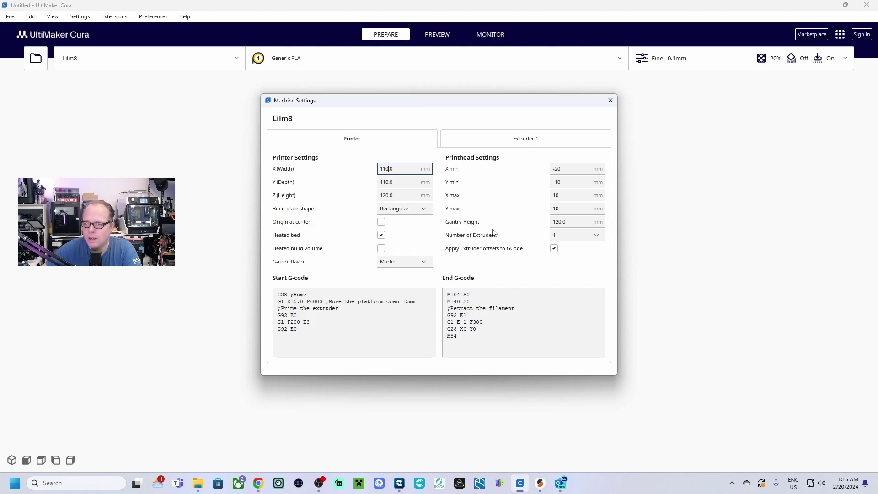
key("Tab")
key("Tab")
key("Tab")
left_click(613, 101)
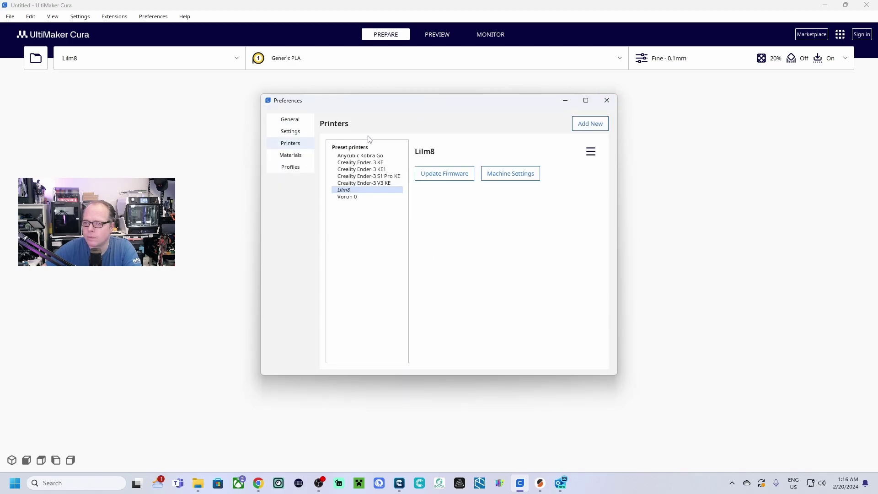
left_click(605, 100)
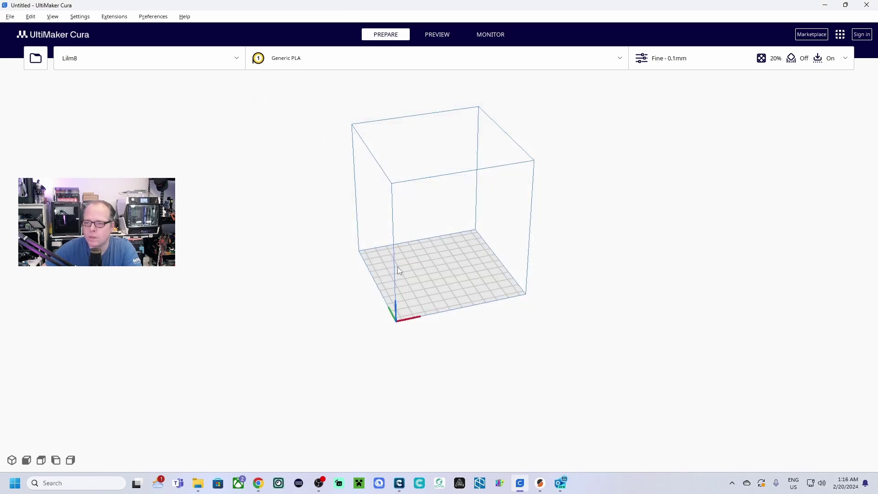
Step: Switch the print settings profile to Draft - 0.2 mm
left_click(676, 59)
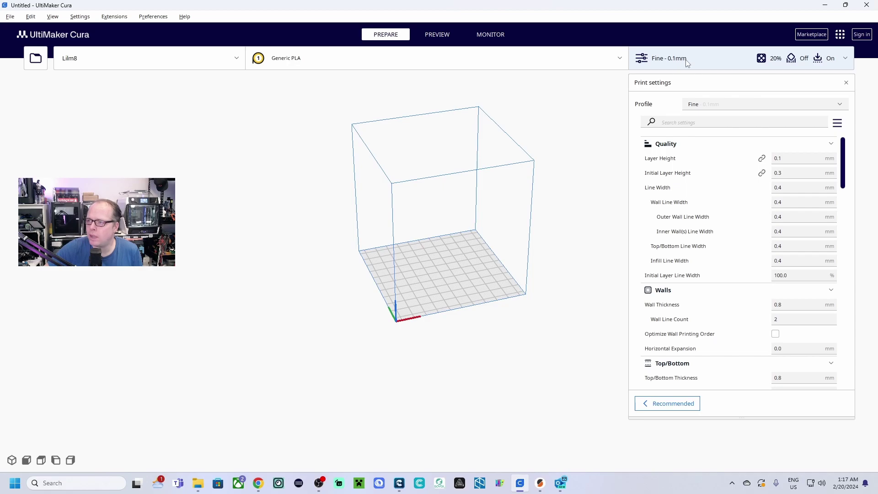
left_click(823, 105)
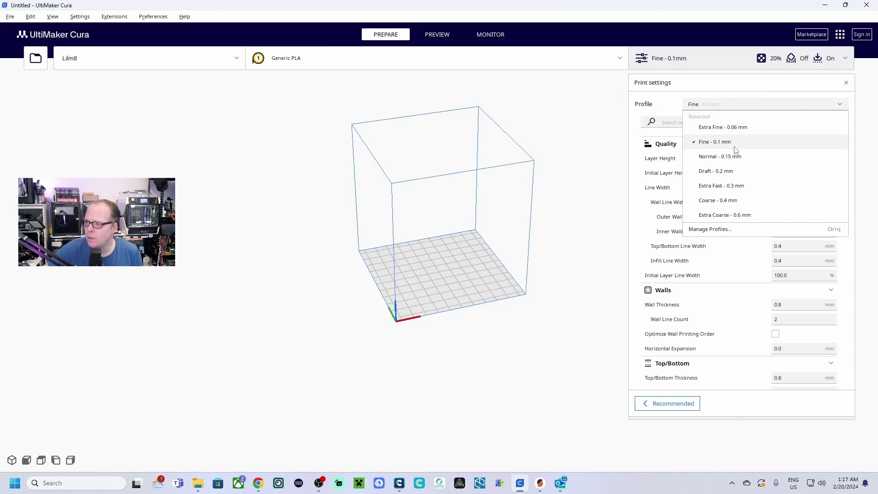
left_click(712, 171)
Step: Review the wall, top/bottom and infill settings, and set the printing temperature to 210 °C
scroll(743, 247, "down", 1)
scroll(743, 247, "down", 2)
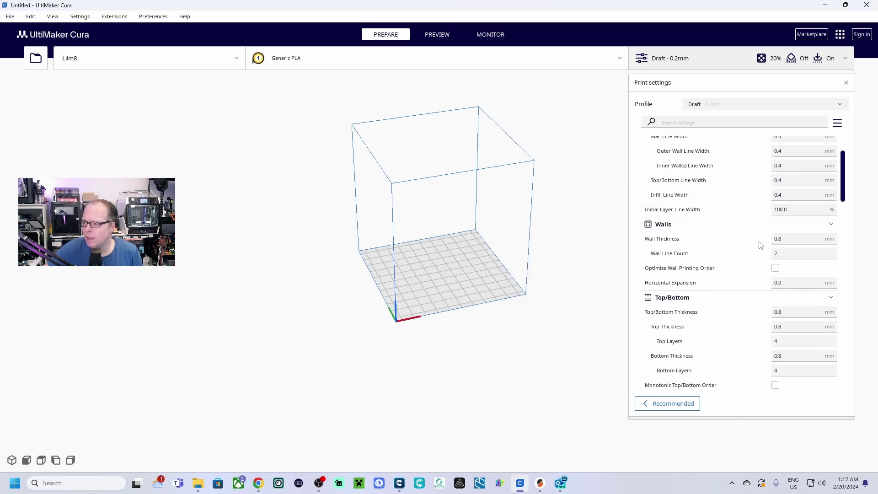
mouse_move(672, 254)
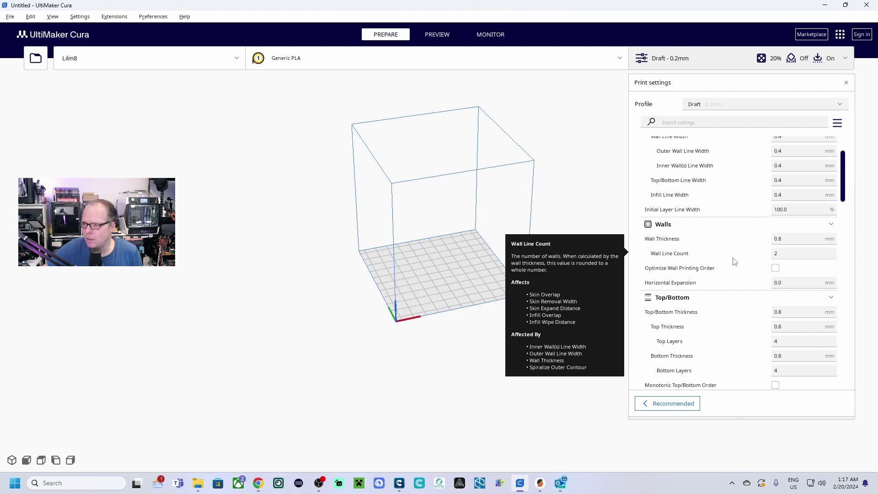
scroll(774, 256, "down", 6)
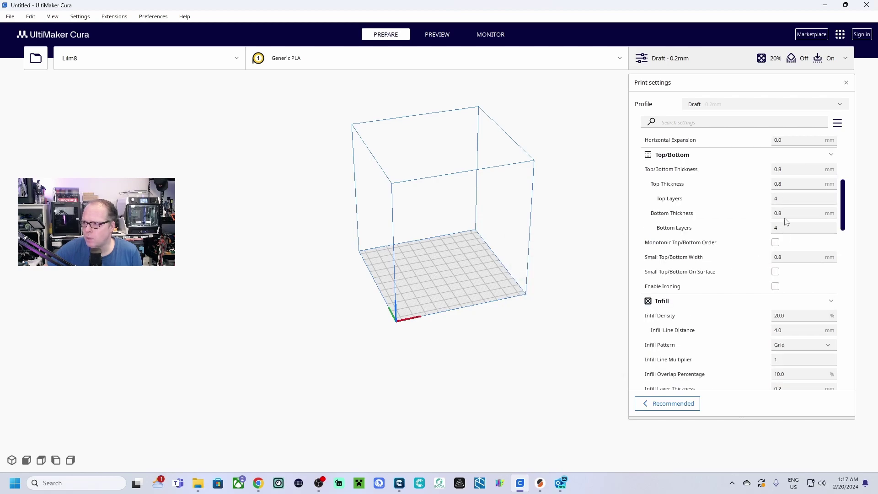
scroll(782, 237, "down", 6)
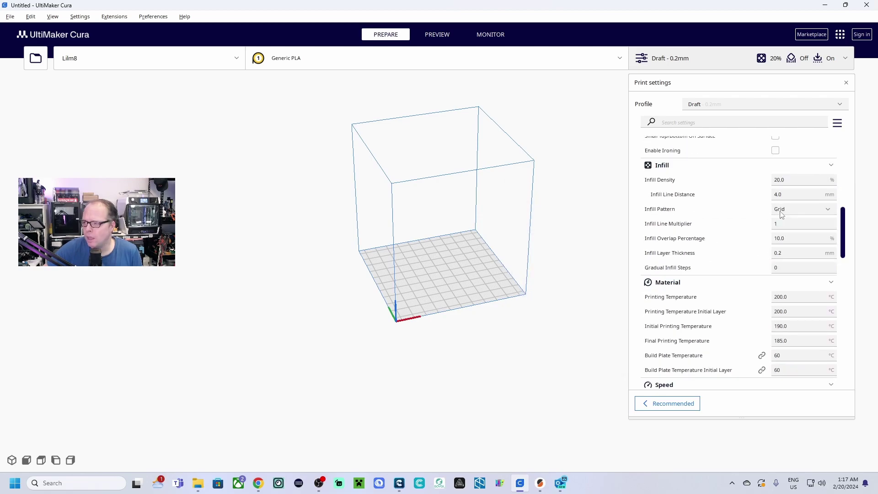
mouse_move(785, 177)
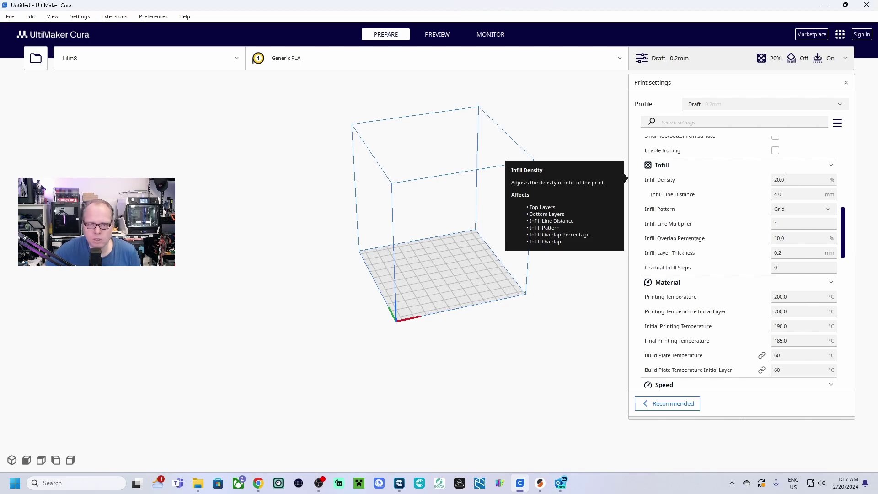
scroll(785, 177, "down", 5)
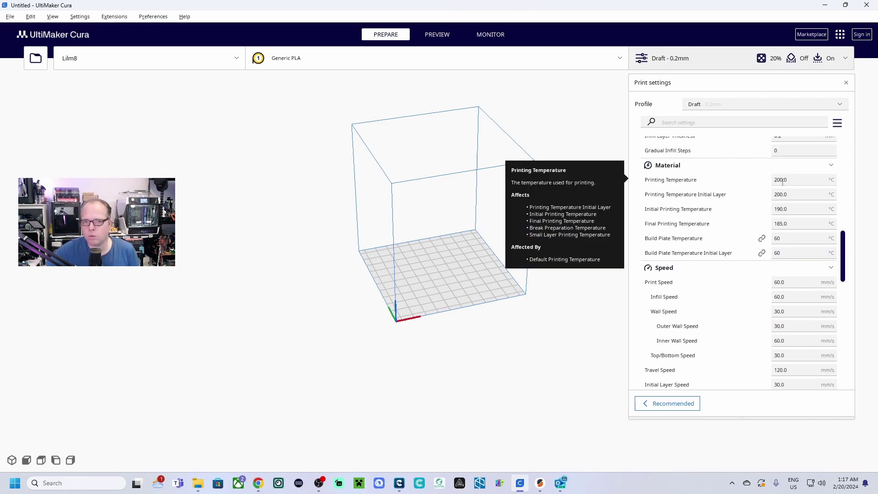
left_click(784, 181)
key("BackSpace")
key("BackSpace")
type("10")
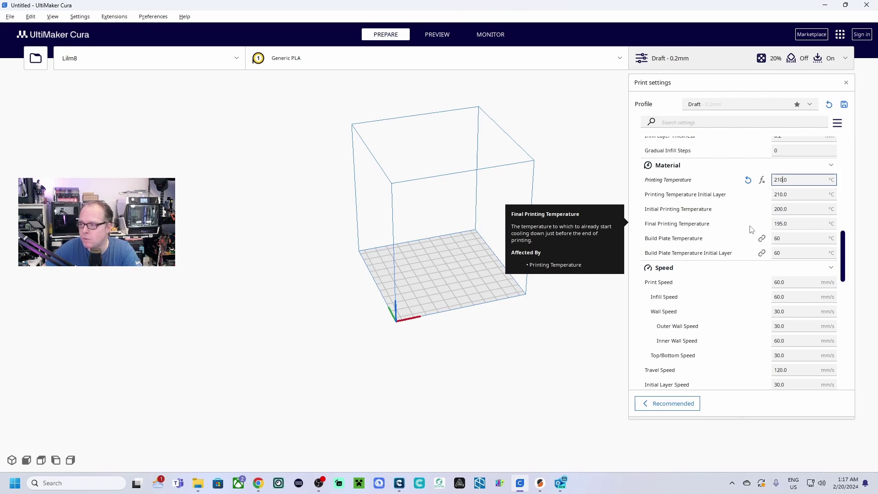
Step: Check the rated print speed on the Kickstarter page in the browser, and set Cura's print speed to 40 mm/s
scroll(776, 254, "down", 2)
key("alt+Tab")
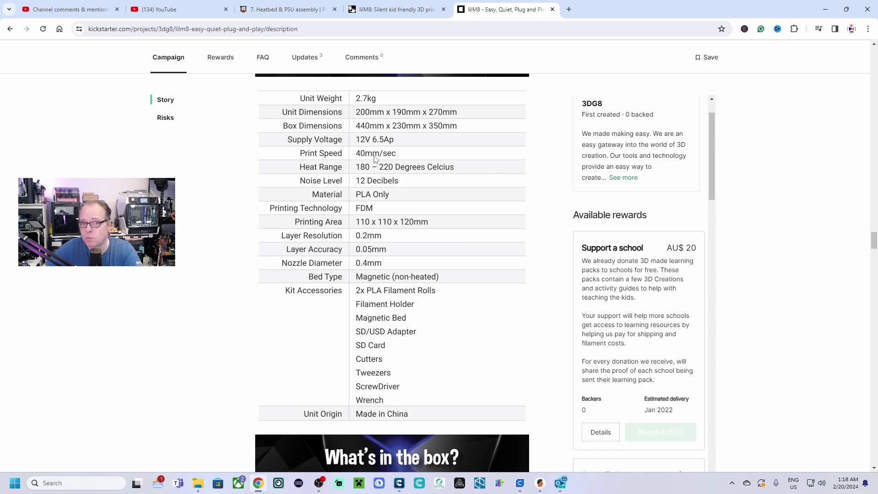
key("alt+Tab")
left_click(776, 243)
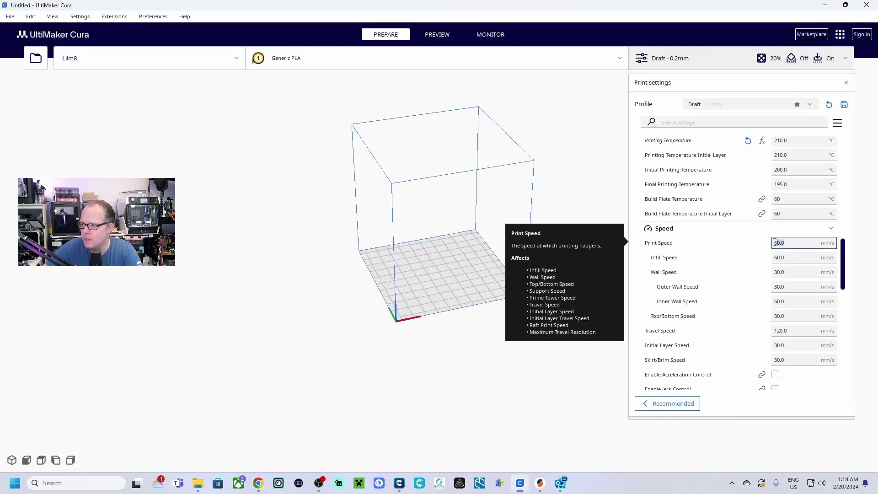
type("40")
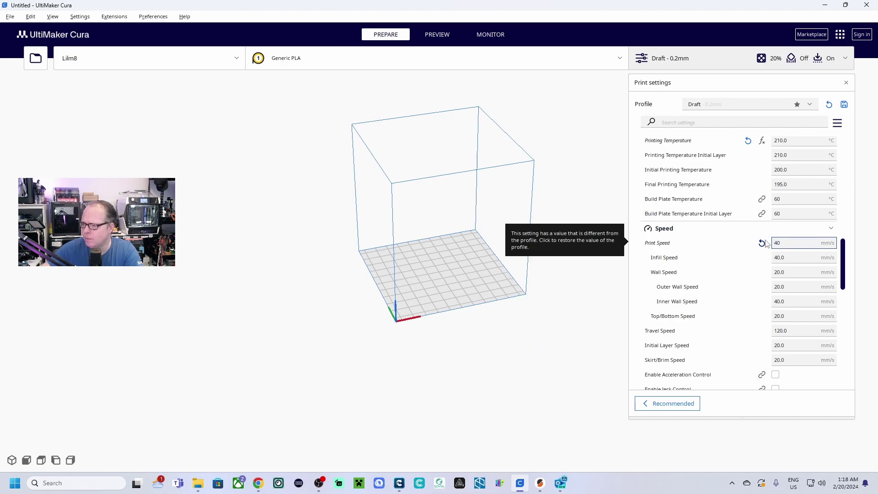
Step: Examine the speed, travel, retraction, cooling and support settings, and expand the Build Plate Adhesion settings
scroll(777, 256, "down", 3)
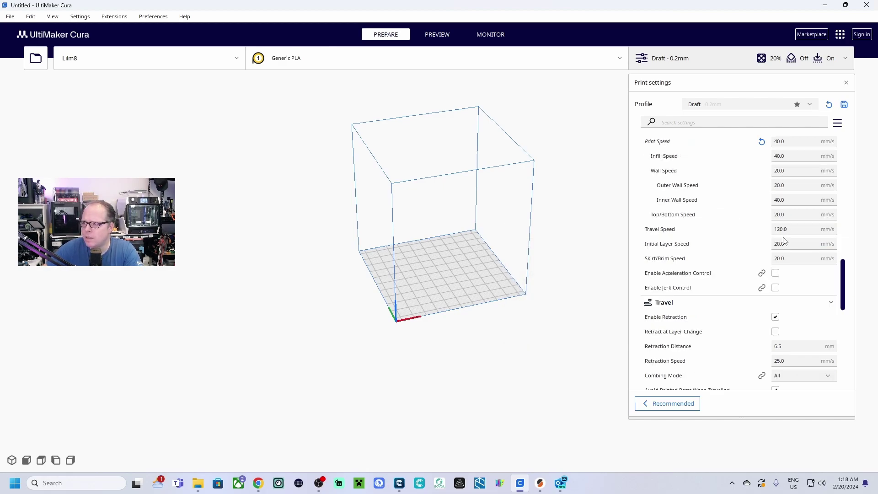
scroll(757, 257, "down", 4)
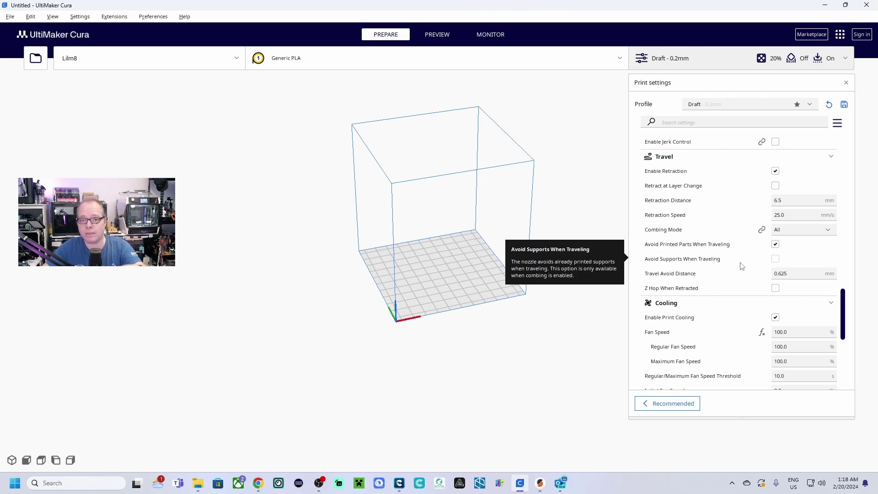
key("alt+Tab")
scroll(411, 196, "up", 1)
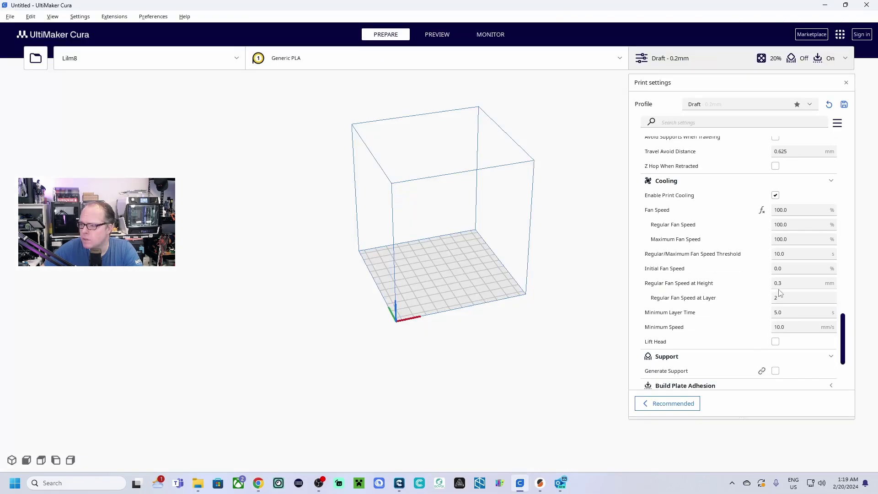
scroll(777, 288, "down", 3)
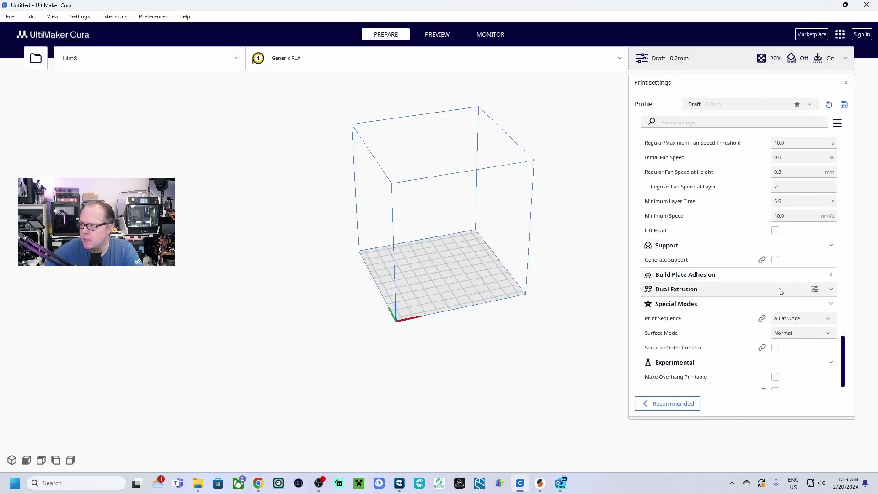
left_click(831, 276)
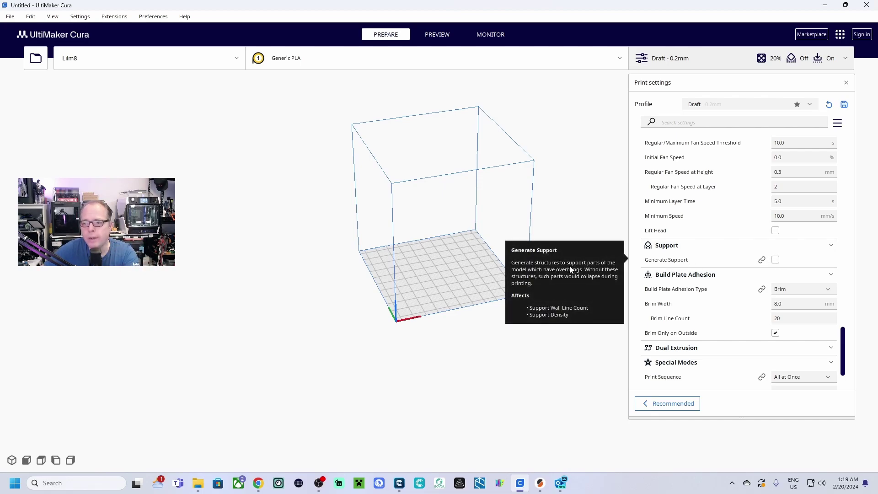
Step: Set the build plate adhesion type to Raft
left_click(829, 290)
left_click(796, 325)
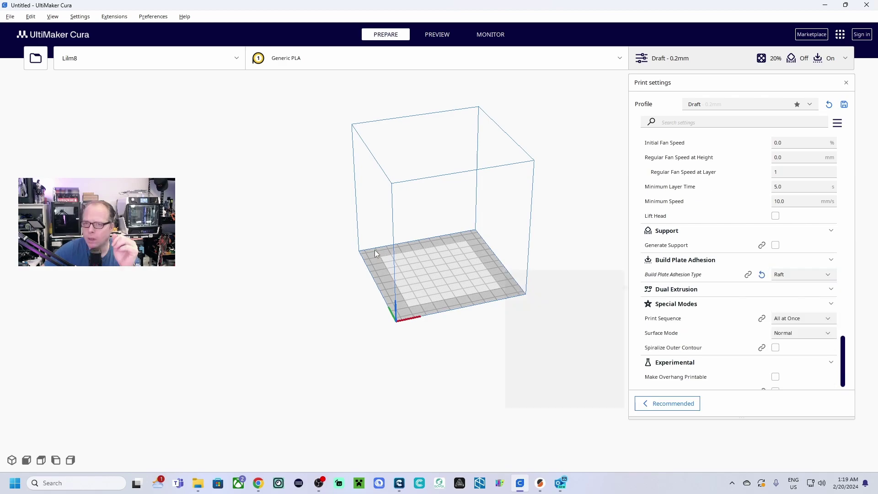
Step: Load the PrusaSlicer-type 3DBenchy file from the Benchy Boat files folder under CALIBRATION MODELS
left_click(35, 58)
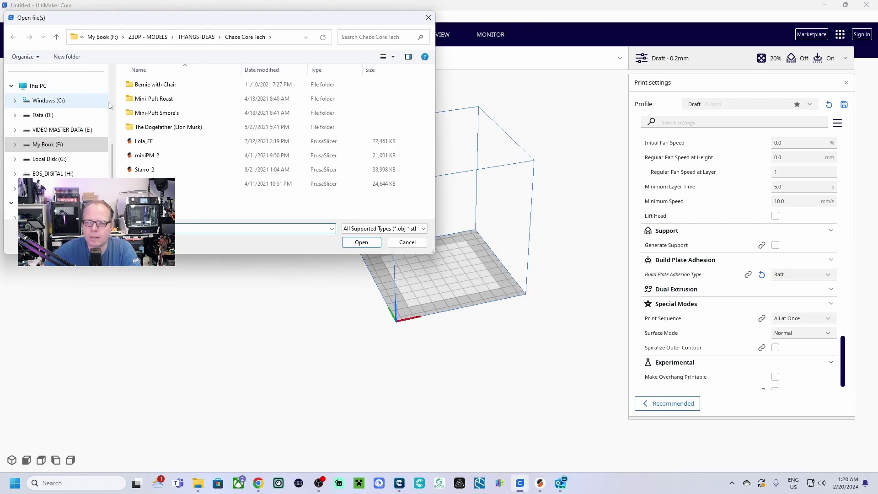
left_click(151, 36)
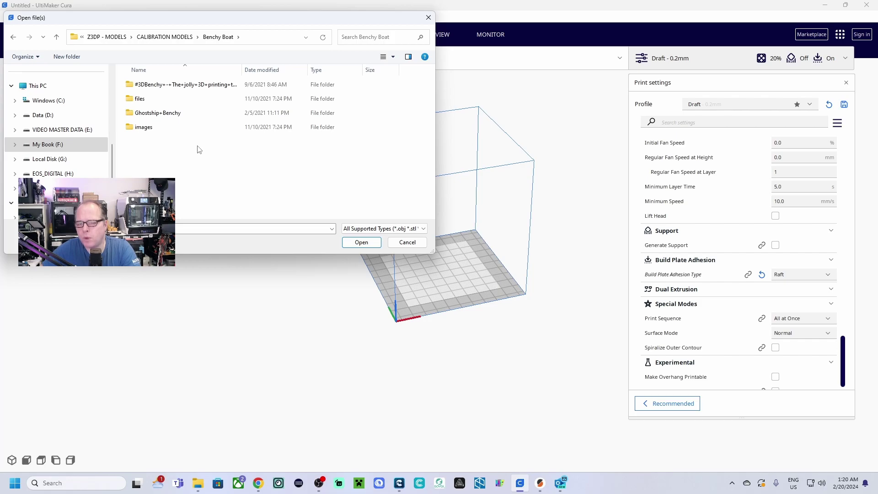
double_click(146, 100)
left_click(151, 100)
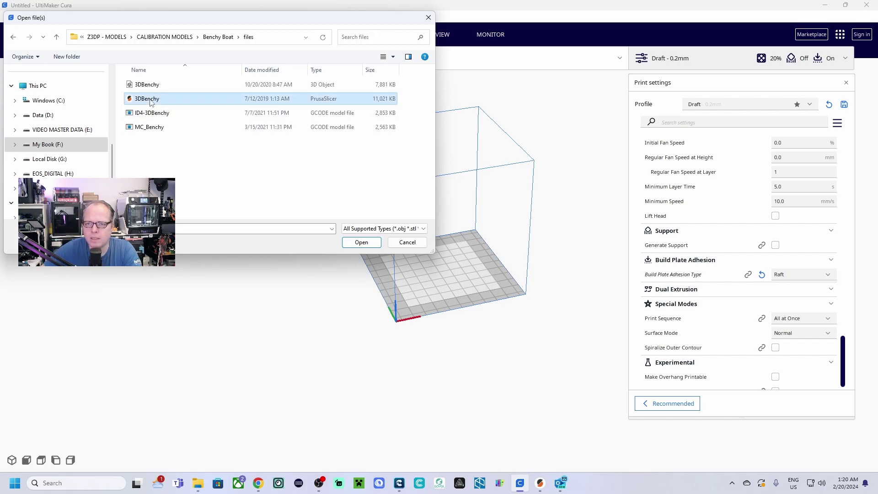
left_click(362, 242)
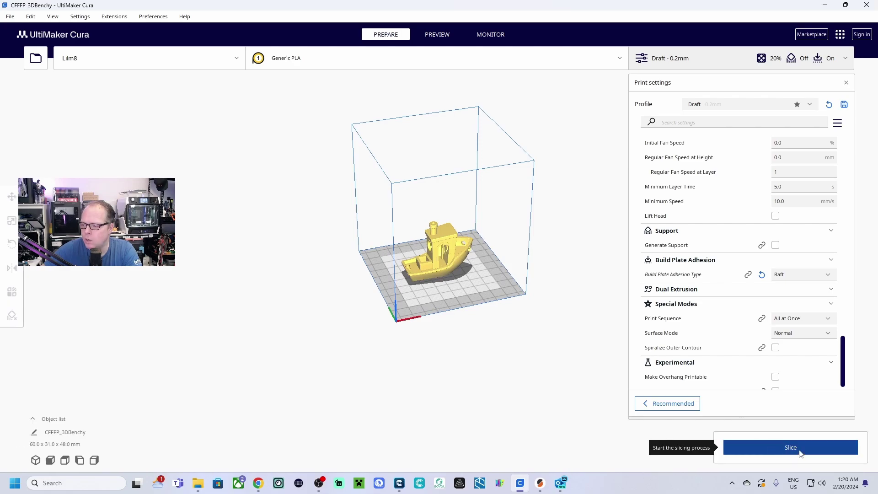
Step: Slice the Benchy model and inspect its layer preview and the available save destinations
left_click(790, 448)
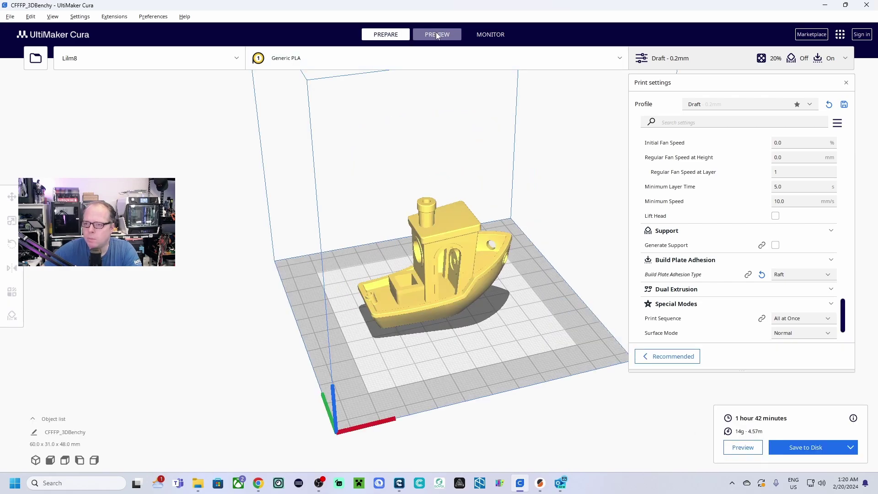
left_click(436, 33)
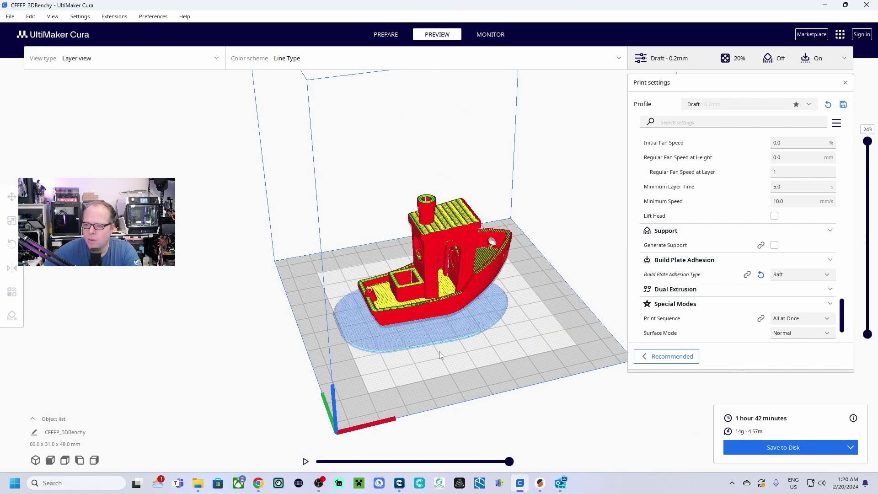
mouse_move(415, 370)
right_mouse_down()
mouse_move(404, 373)
mouse_move(439, 347)
mouse_move(441, 354)
mouse_move(590, 359)
mouse_move(521, 377)
mouse_move(408, 370)
right_mouse_up()
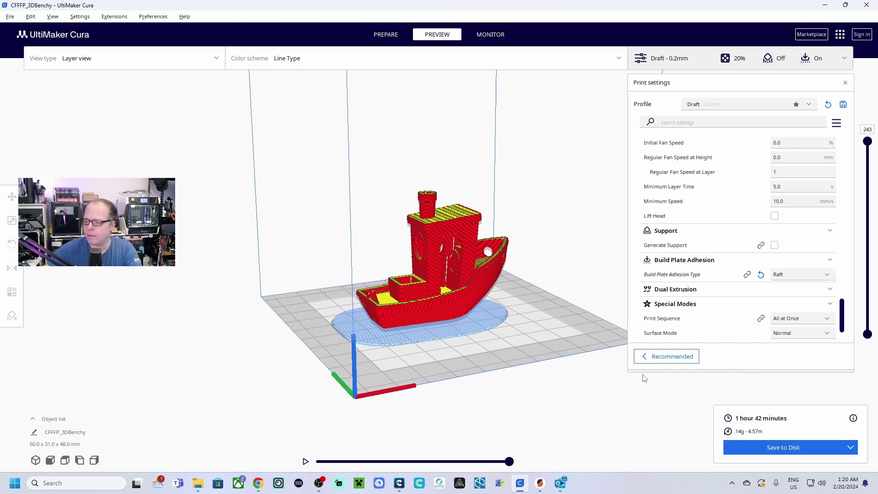
left_click(850, 447)
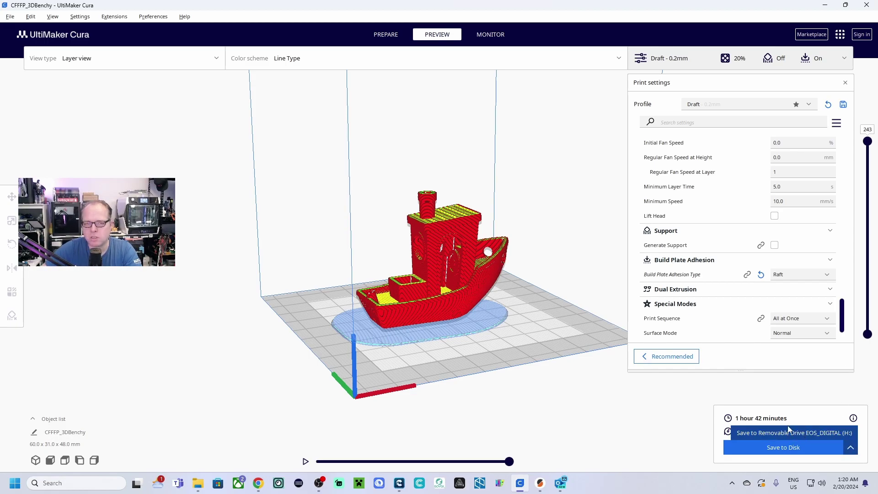
left_click(679, 409)
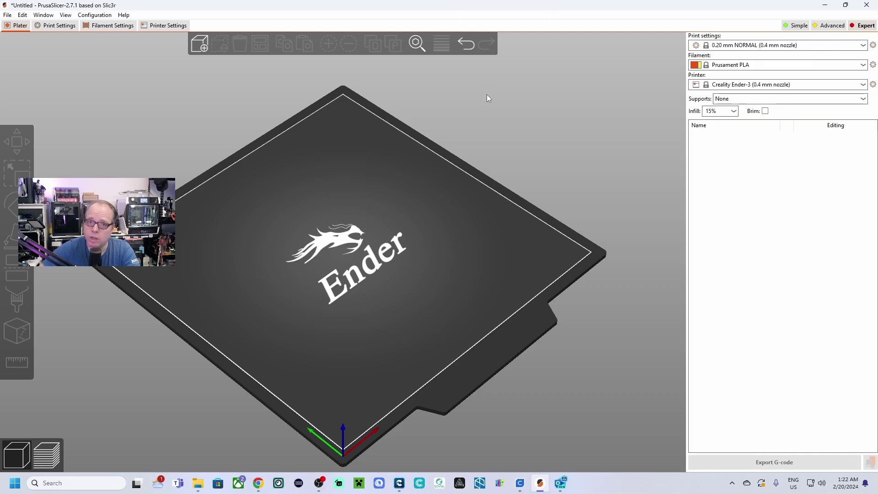
Step: In PrusaSlicer, start the Configuration Wizard and define a custom printer profile named Lilm8
left_click(104, 16)
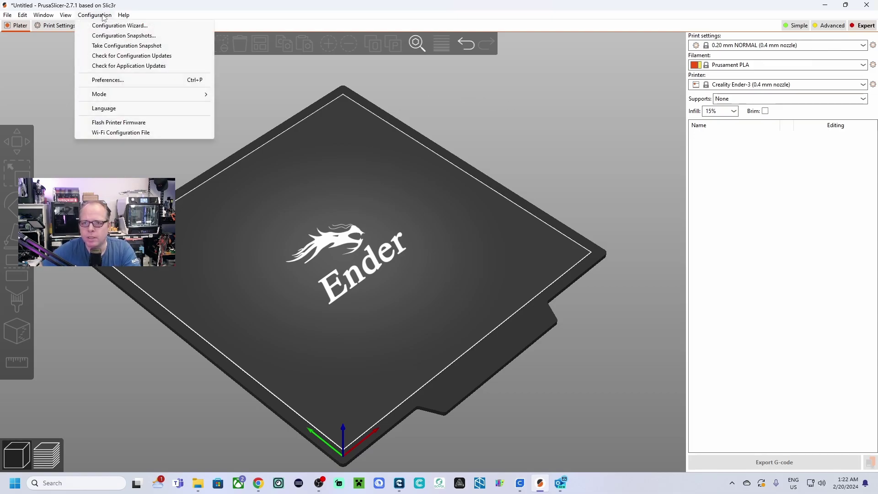
left_click(129, 26)
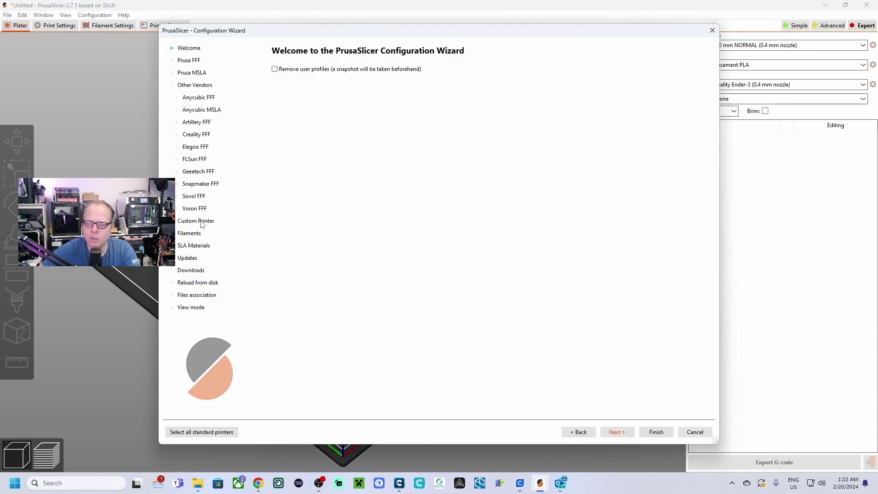
left_click(196, 221)
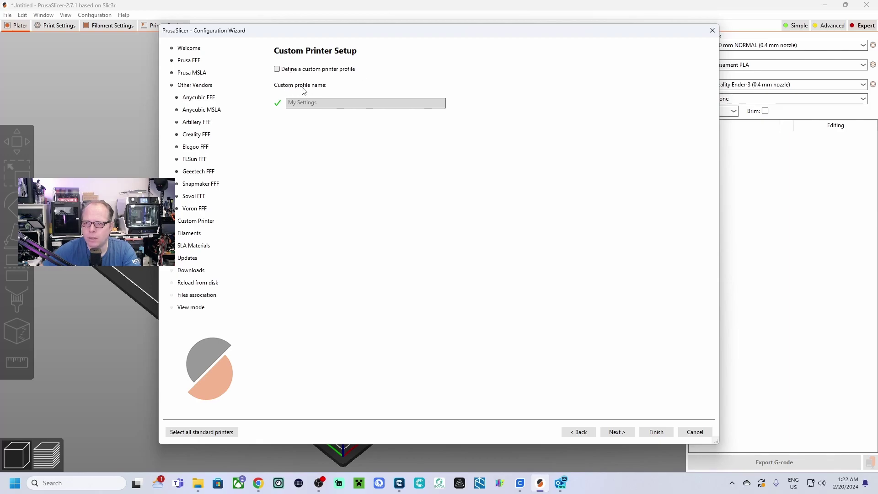
left_click(277, 69)
key("Tab")
type("Lilm8")
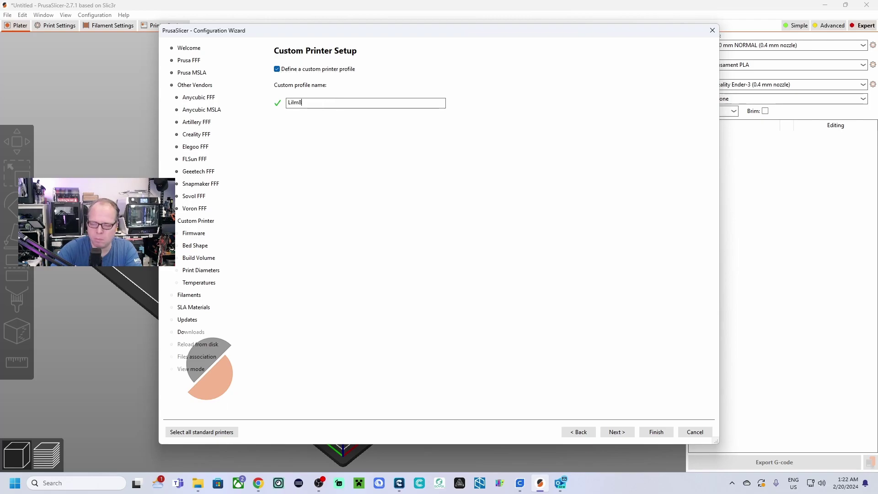
key("Return")
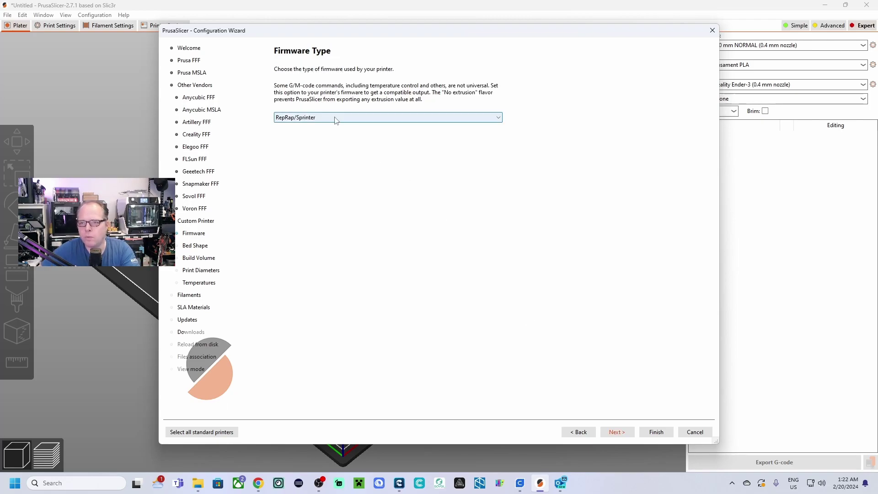
Step: Set the custom printer's firmware type to Marlin 2
left_click(336, 120)
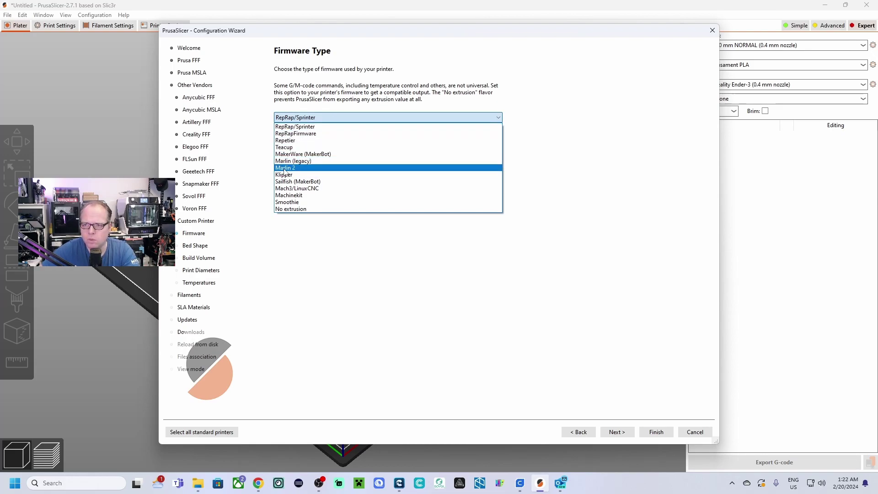
left_click(286, 168)
left_click(617, 431)
Step: Set the rectangular bed size to 110 by 110 mm for the custom printer
double_click(347, 122)
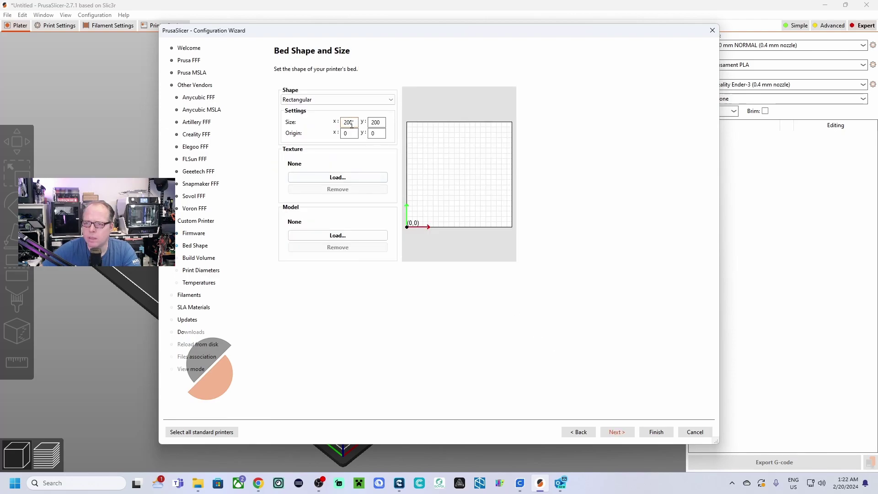
type("110")
key("Tab")
type("1")
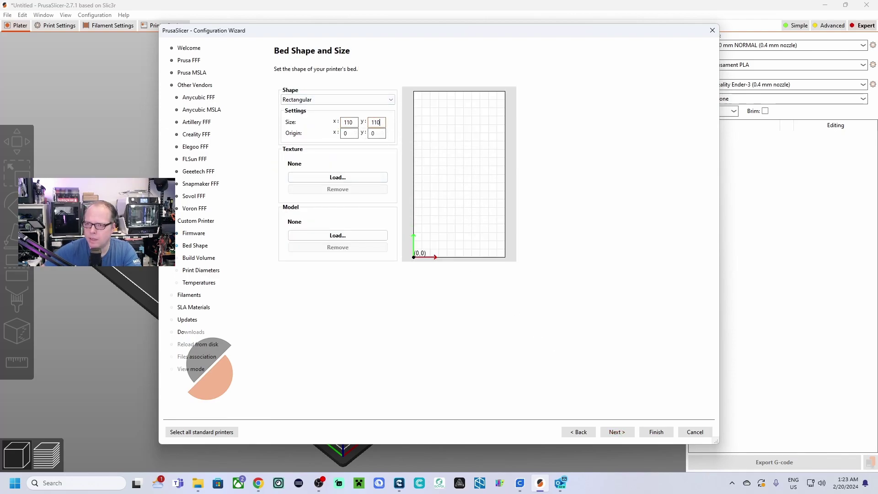
type("10")
key("Tab")
left_click(621, 432)
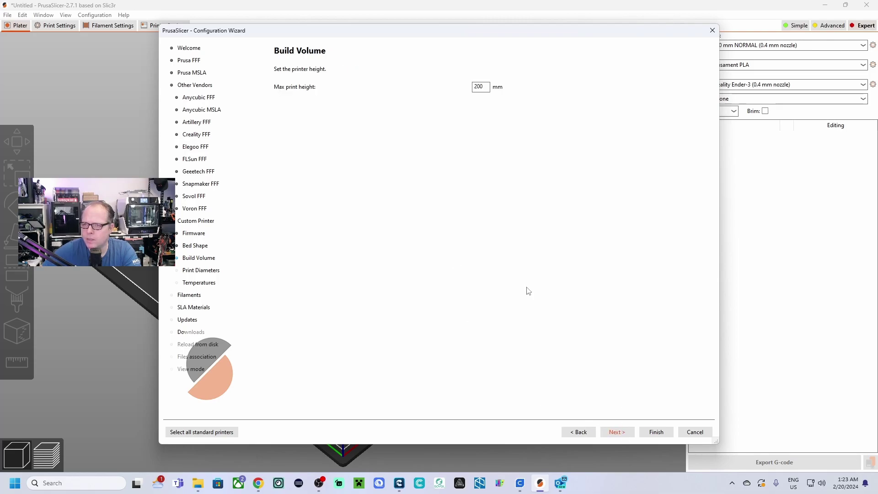
Step: Set the maximum print height, and accept the 0.4 mm nozzle and 1.75 mm filament diameters
double_click(477, 86)
type("110")
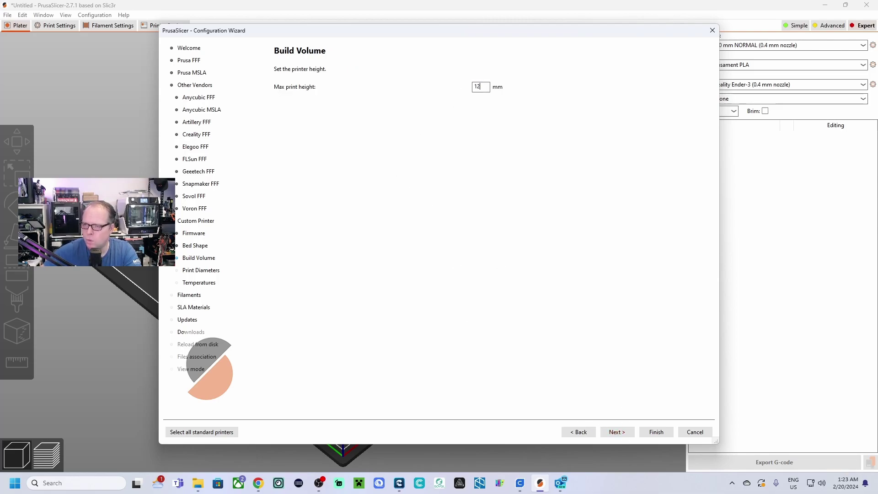
left_click(616, 432)
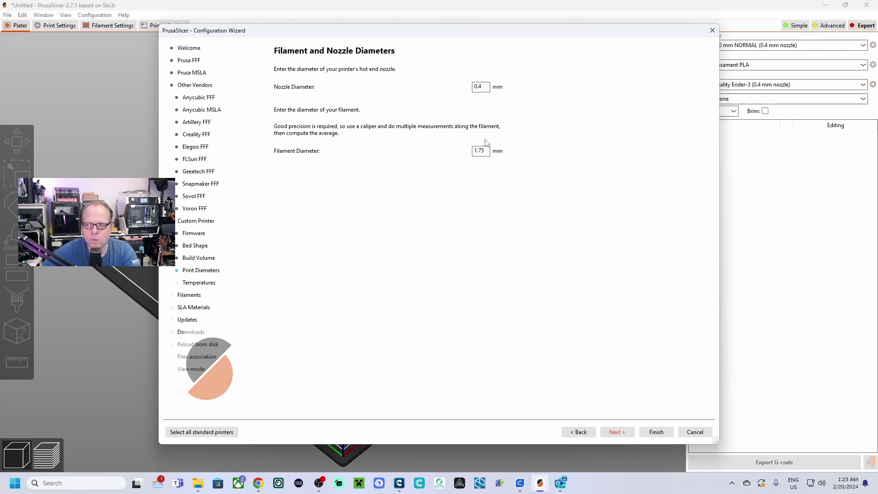
left_click(617, 432)
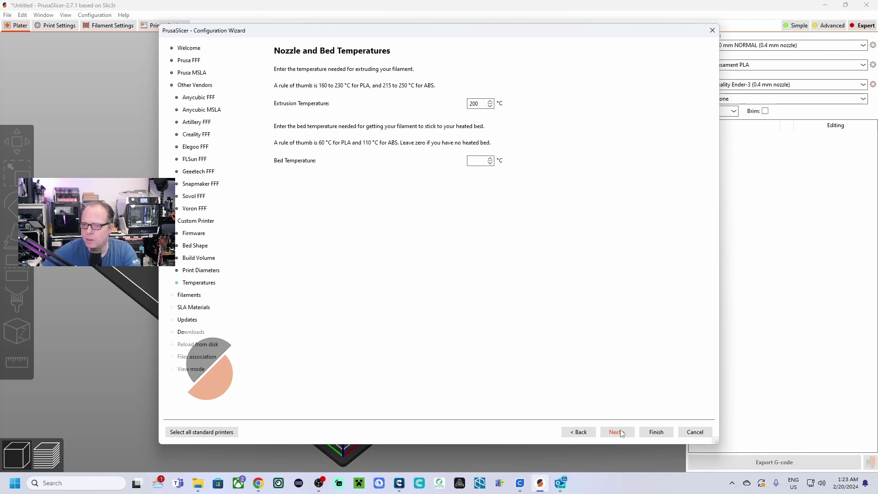
Step: Set the extrusion temperature to 210 °C and the bed temperature to 60 °C
double_click(482, 101)
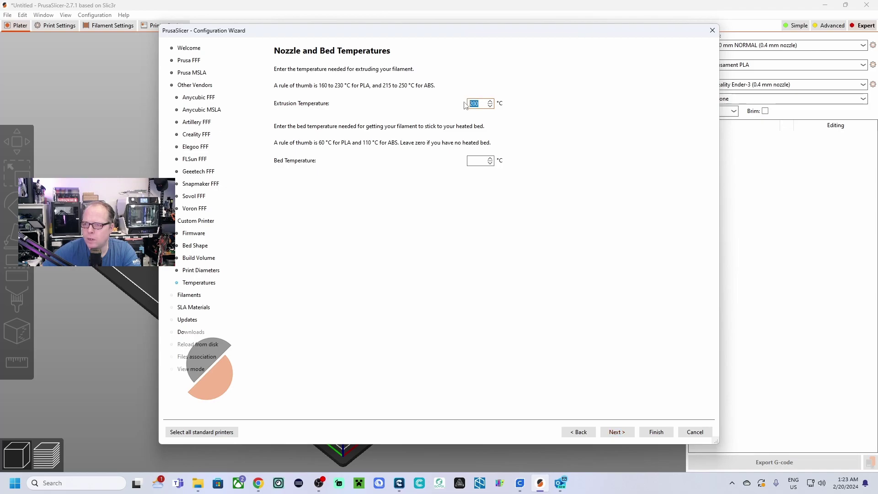
type("21")
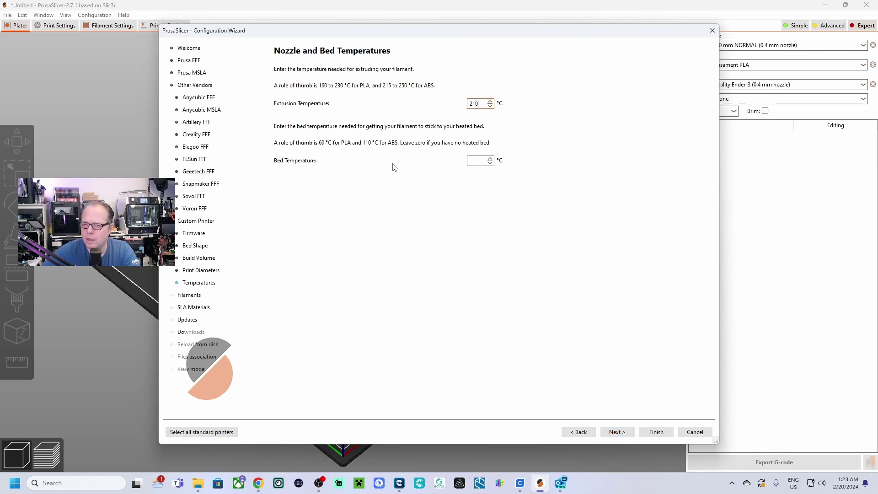
left_click(479, 162)
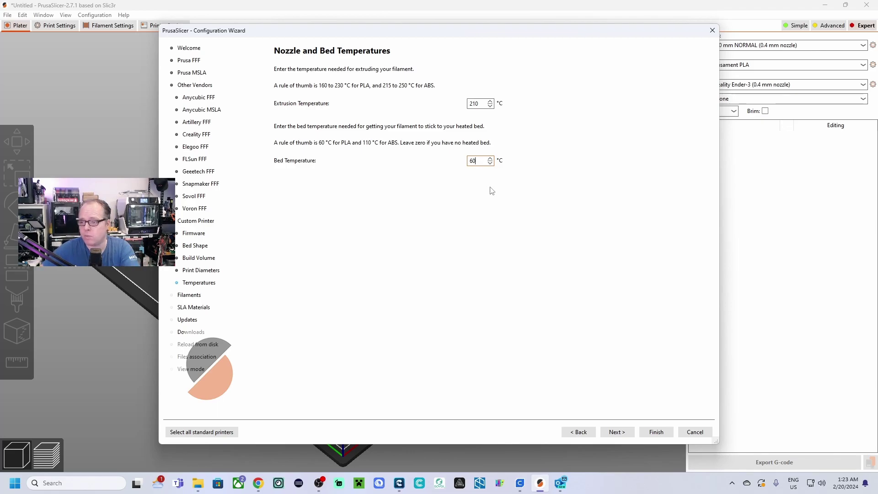
key("Return")
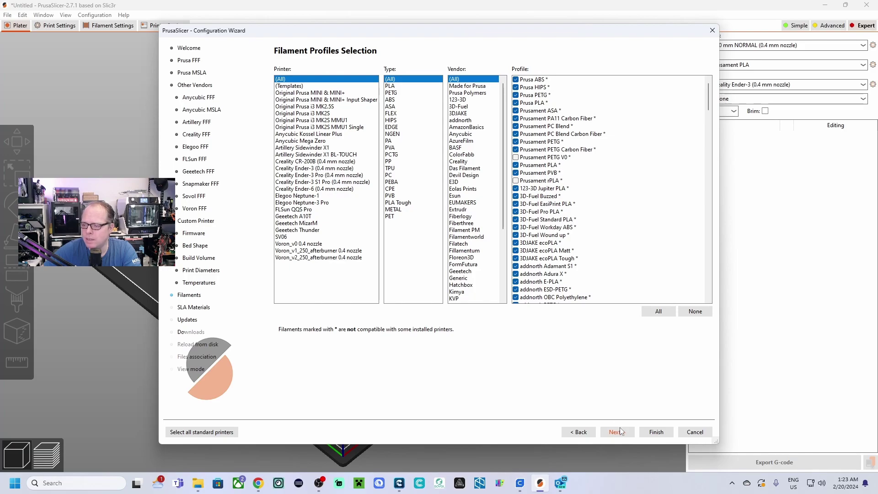
Step: Accept the default filament, SLA material, update, download and reload options, and finish the Configuration Wizard
left_click(617, 431)
left_click(618, 432)
left_click(620, 432)
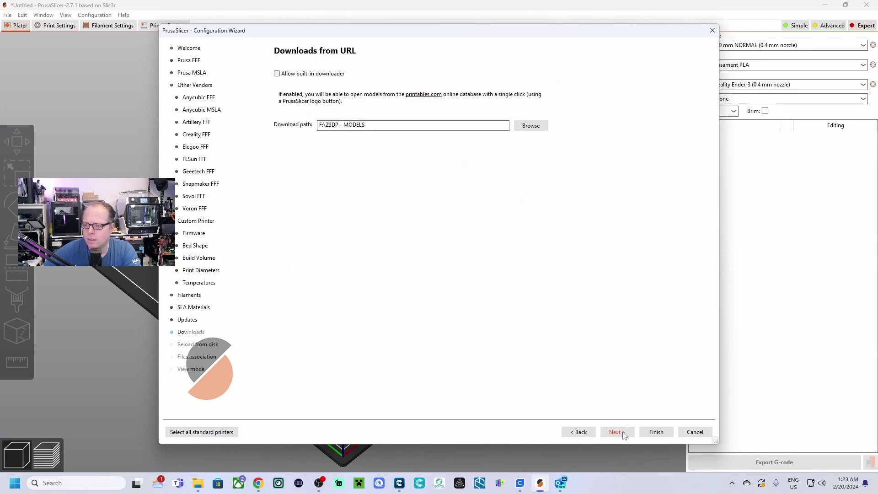
left_click(622, 432)
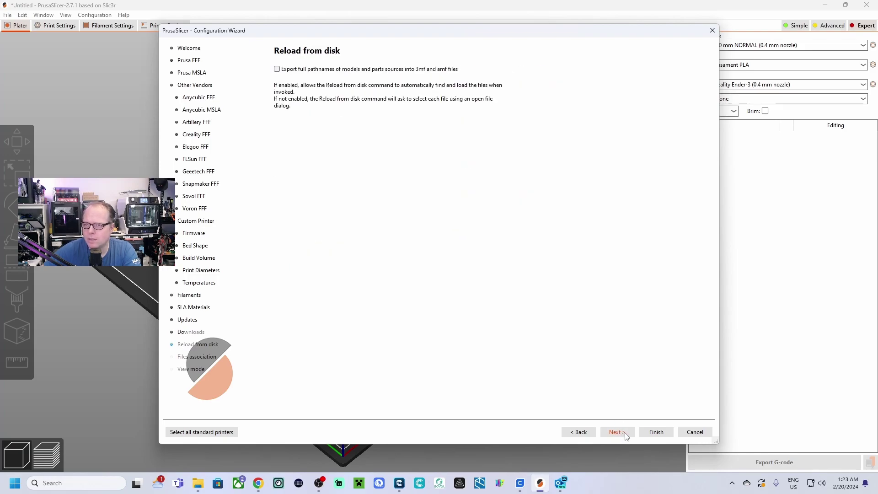
left_click(656, 432)
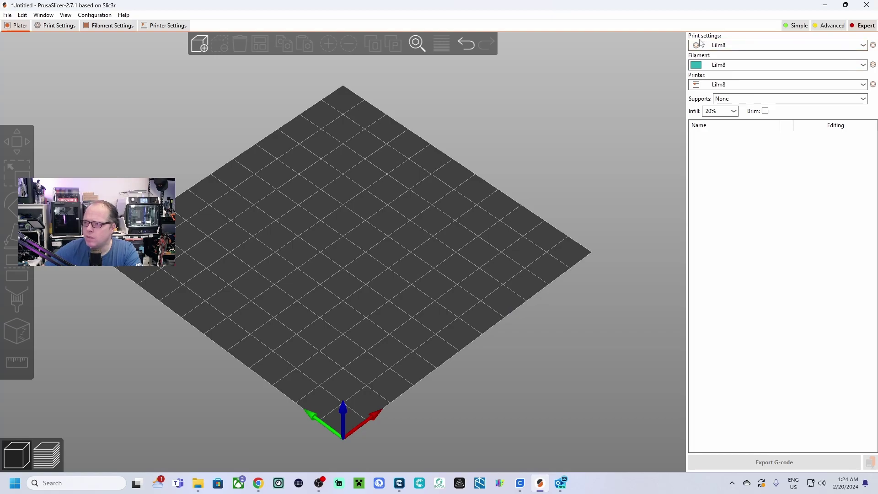
Step: Select the Lilm8 print settings preset and import the PrusaSlicer-type 3DBenchy file from the Benchy Boat files folder
left_click(862, 45)
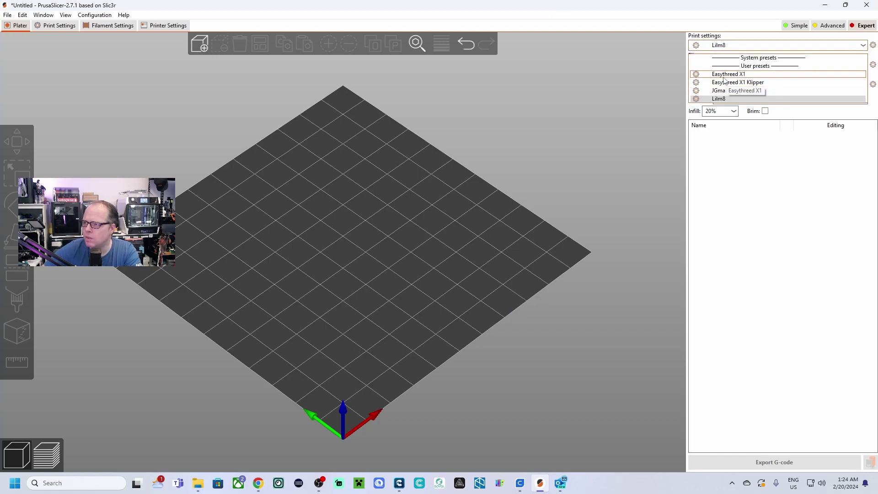
left_click(720, 99)
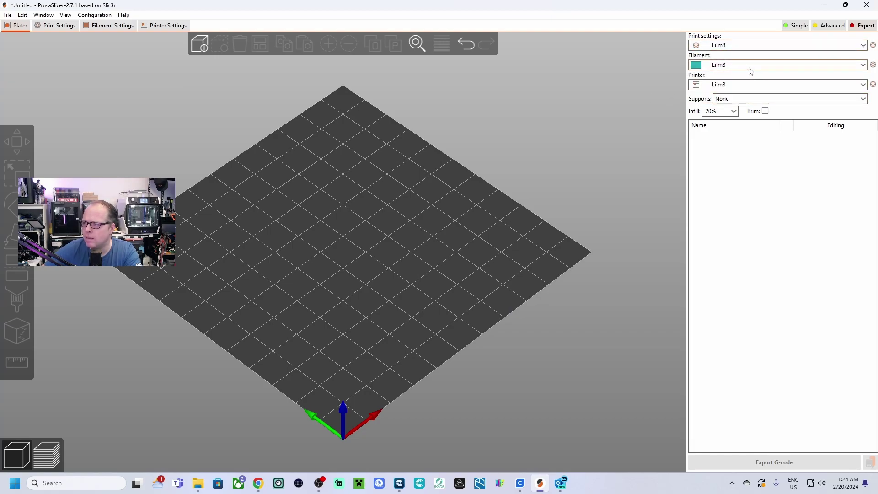
left_click(201, 45)
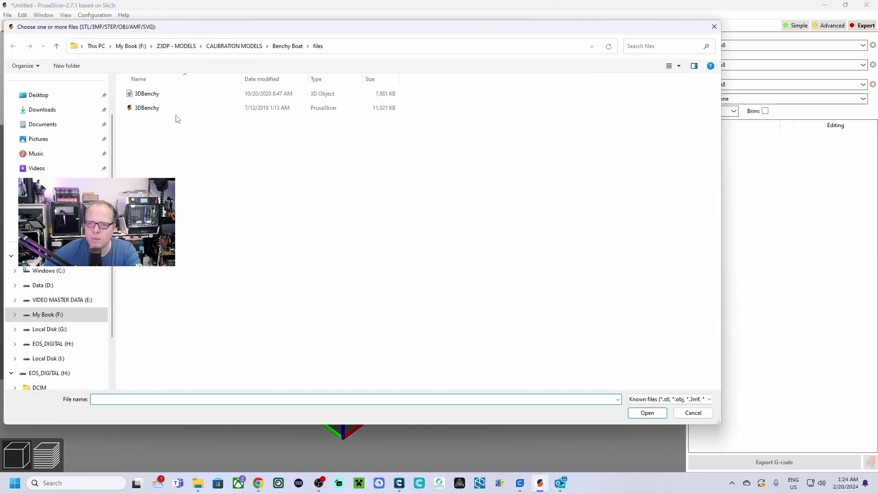
left_click(149, 110)
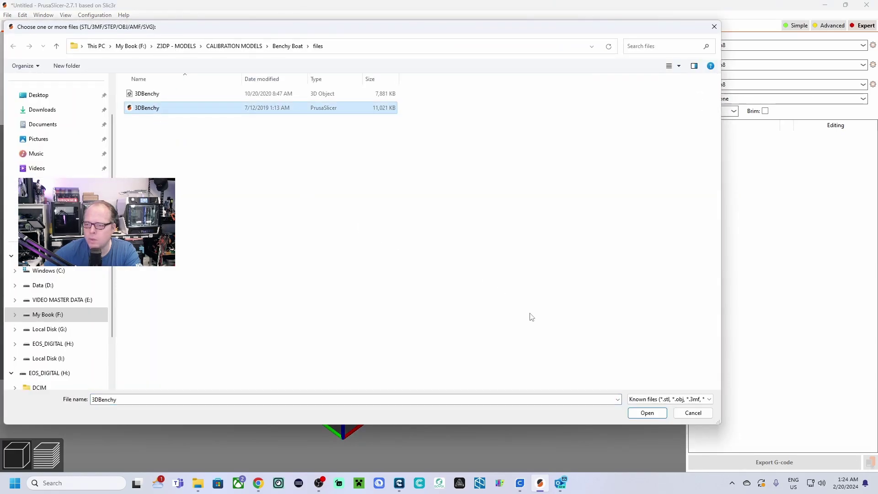
left_click(647, 412)
Step: Open the Lilm8 print settings and switch the settings display to Simple mode
left_click(48, 28)
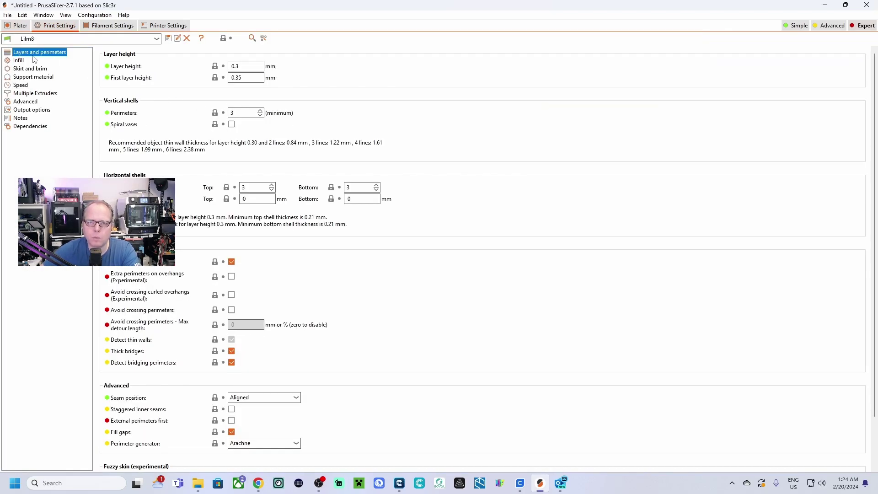
left_click(798, 25)
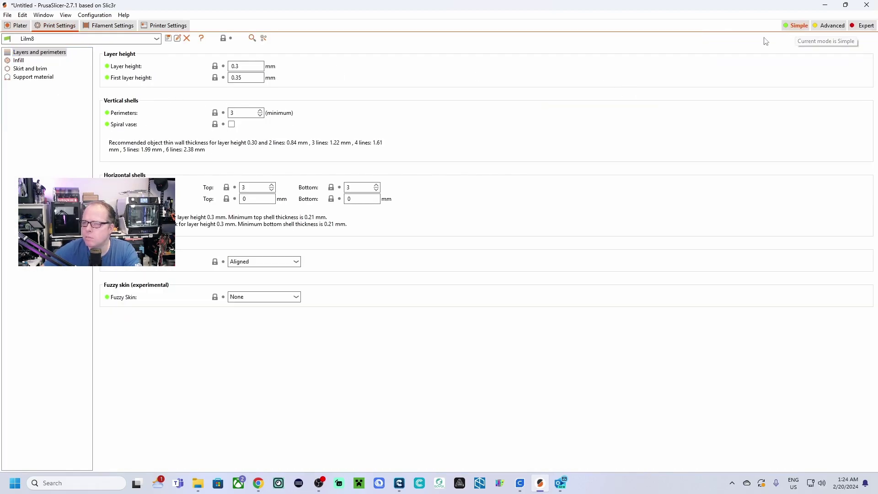
Step: Review the Lilm8 layer and perimeter, infill, skirt and brim, and support material settings in Simple mode, including the brim type choices
left_click(814, 29)
left_click(798, 26)
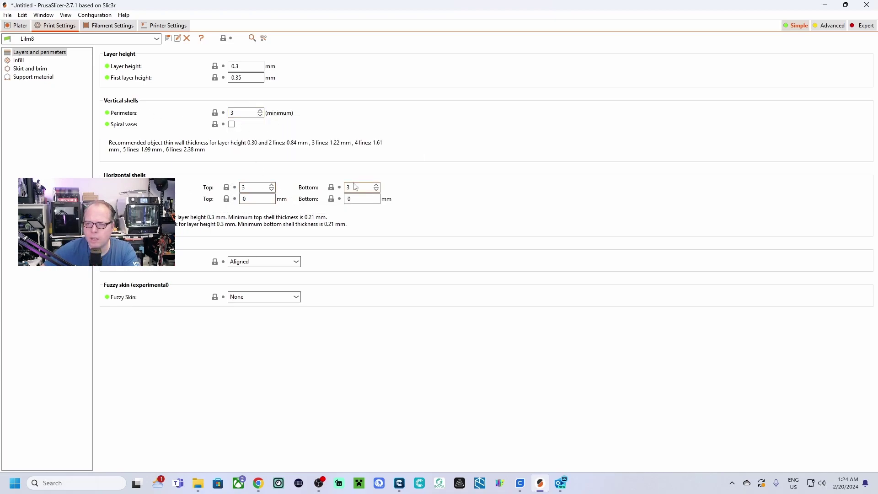
left_click(19, 61)
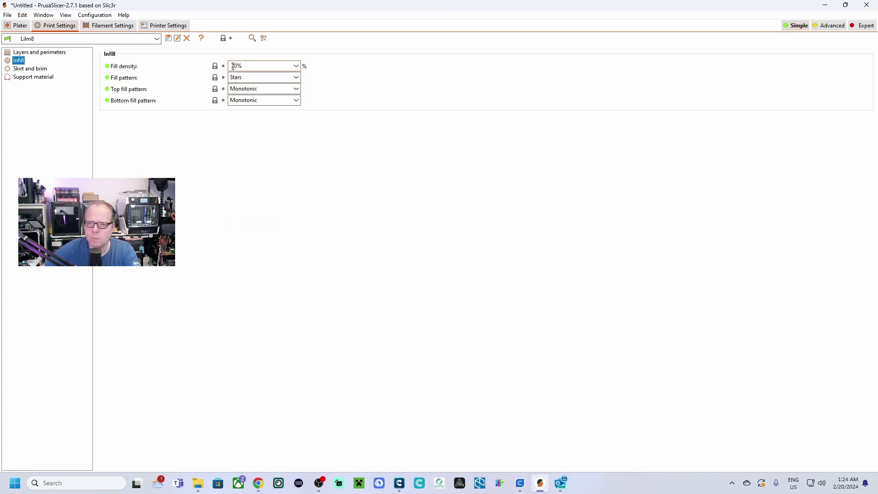
left_click(40, 70)
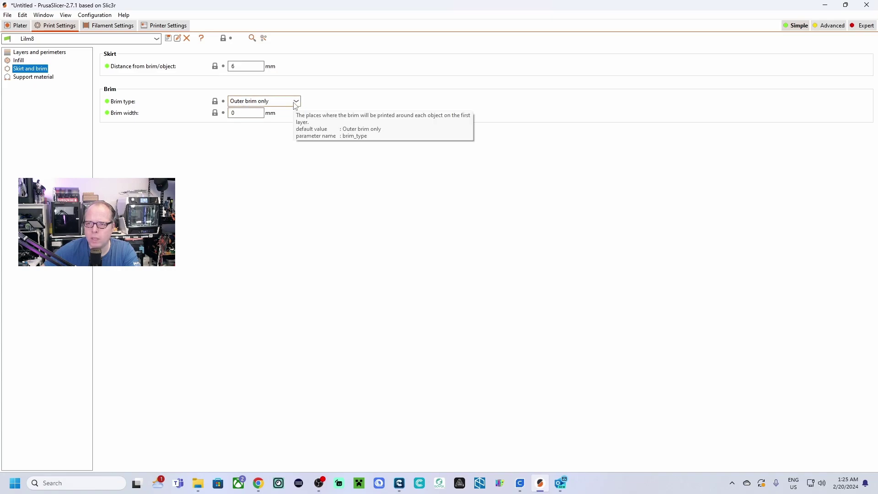
left_click(282, 102)
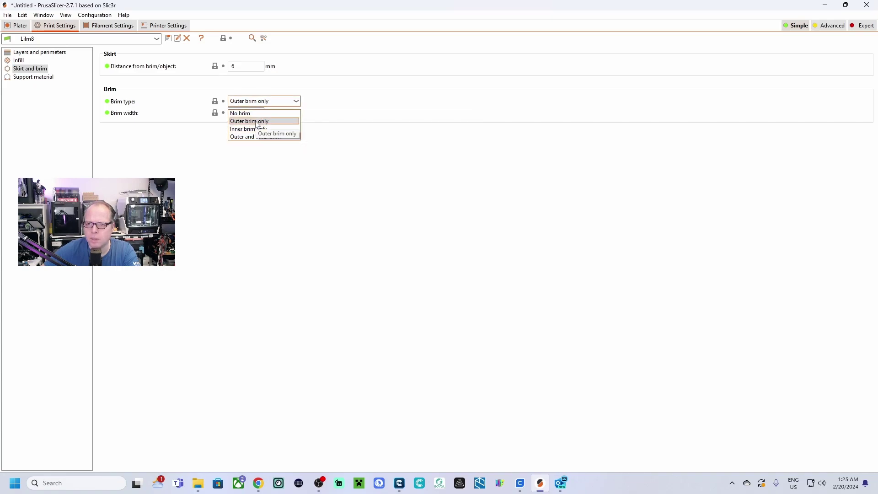
left_click(33, 77)
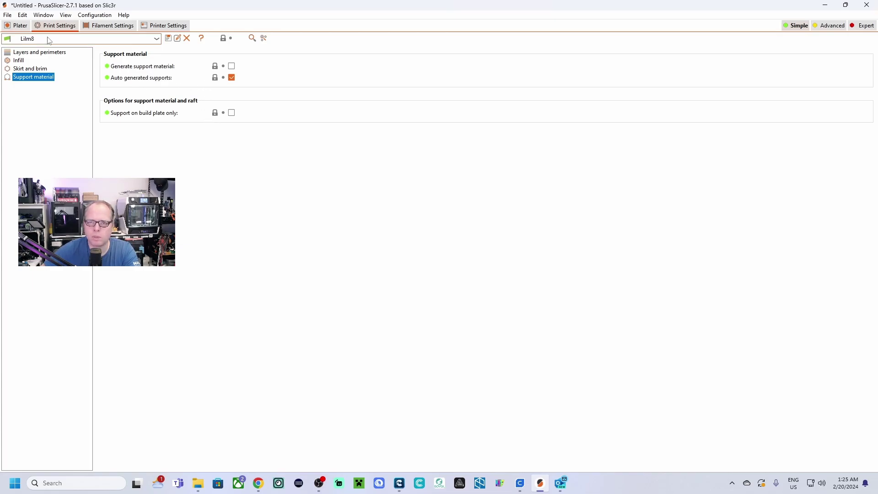
Step: Slice the 3DBenchy on the plater, enable the brim, and reslice the model to check the brim around the hull
left_click(19, 25)
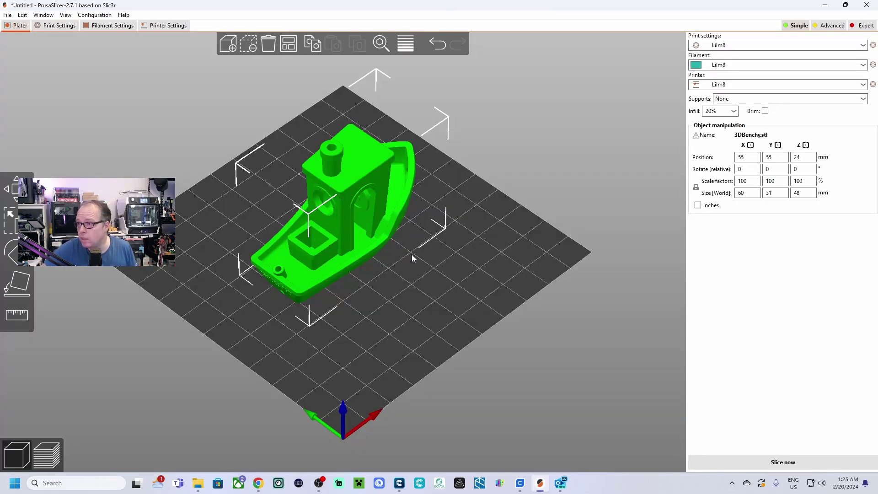
key("ctrl+r")
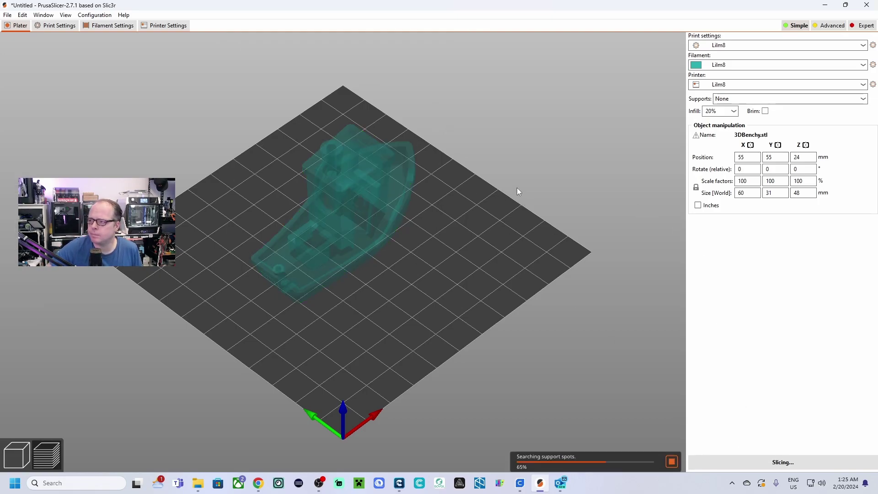
left_click(765, 112)
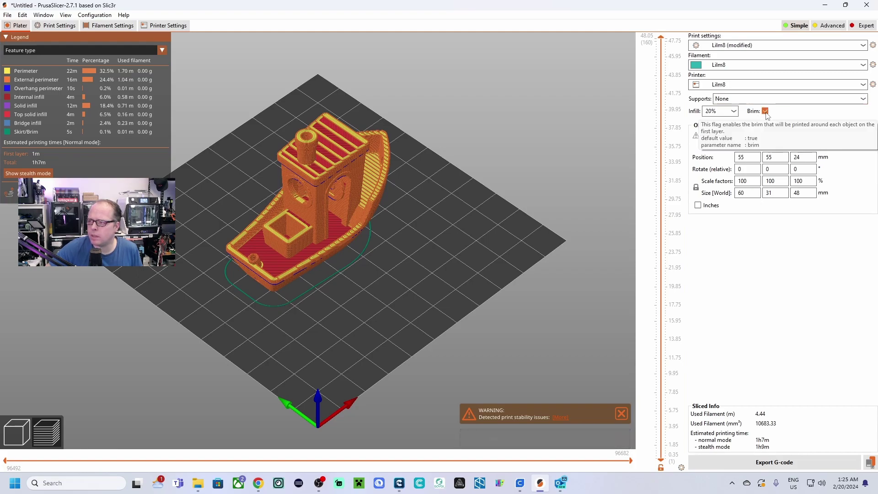
left_click(783, 461)
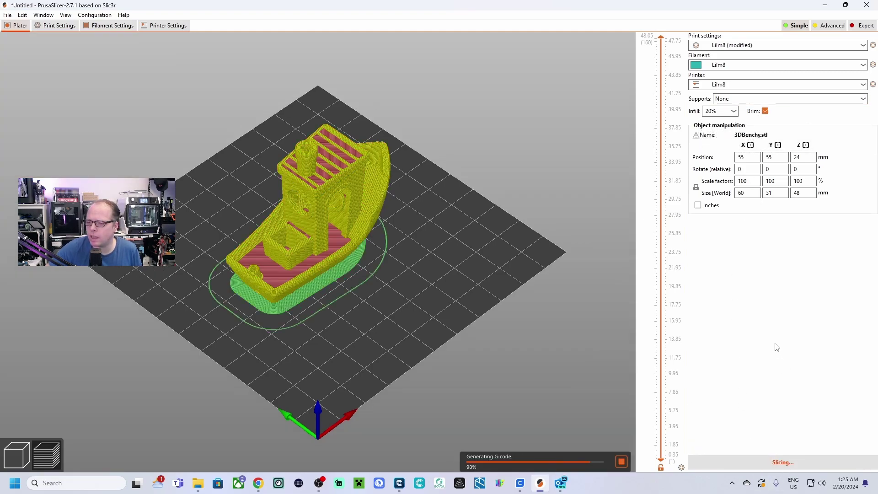
left_click_drag(406, 333, 365, 307)
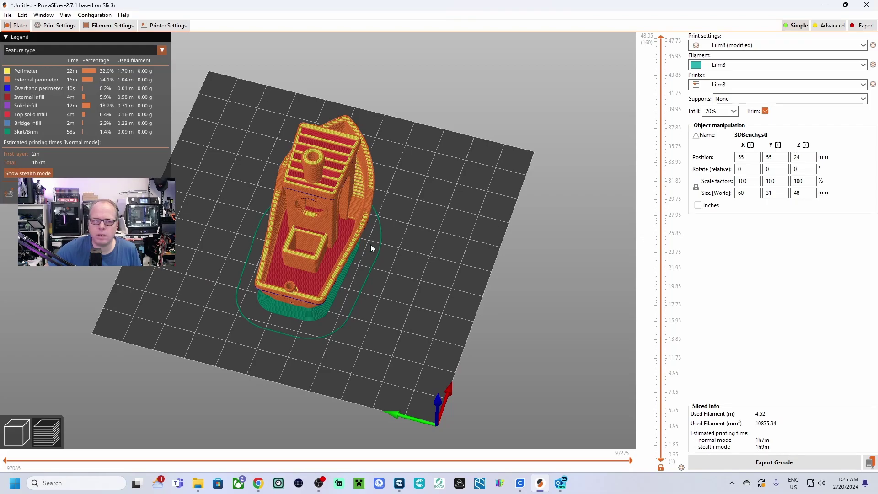
left_click_drag(386, 311, 377, 331)
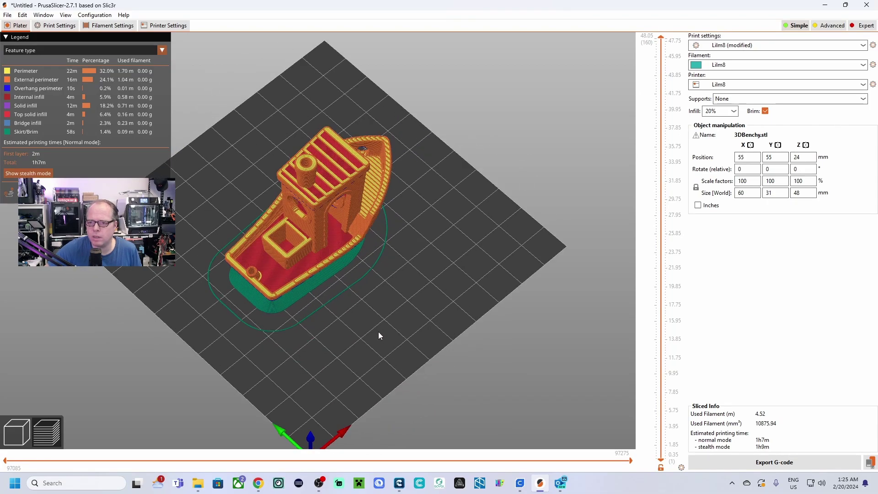
left_click_drag(431, 347, 429, 322)
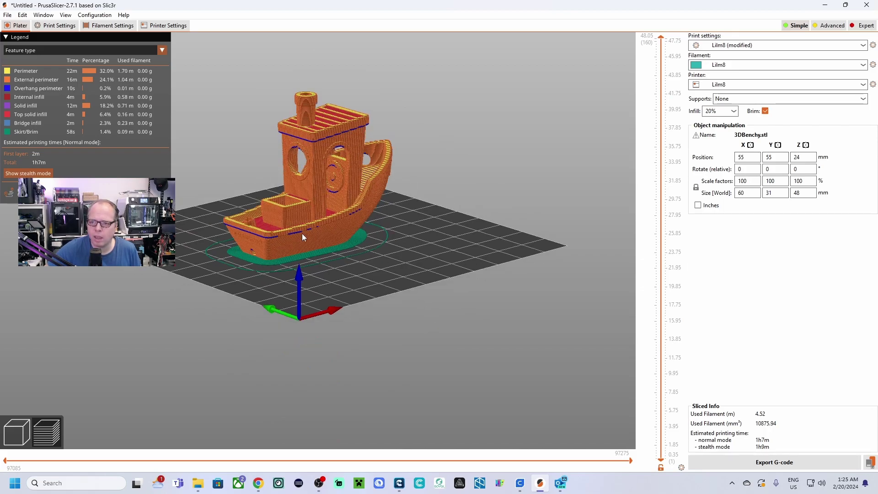
left_click_drag(359, 289, 399, 315)
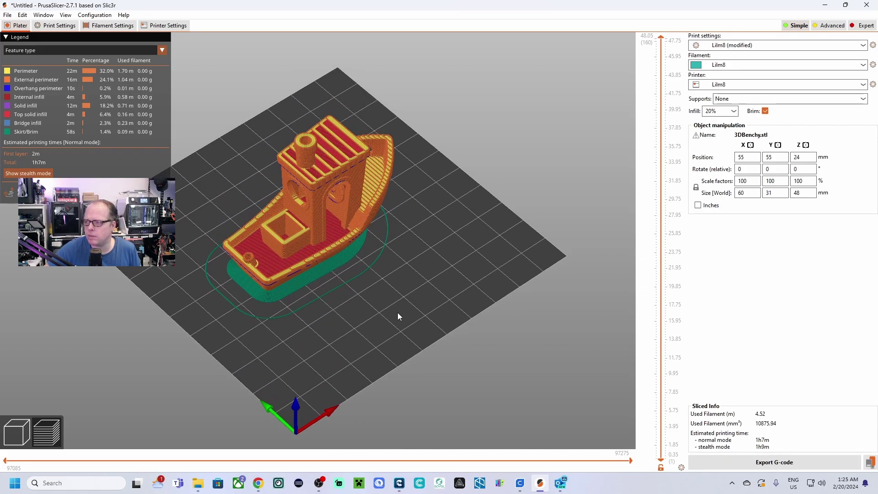